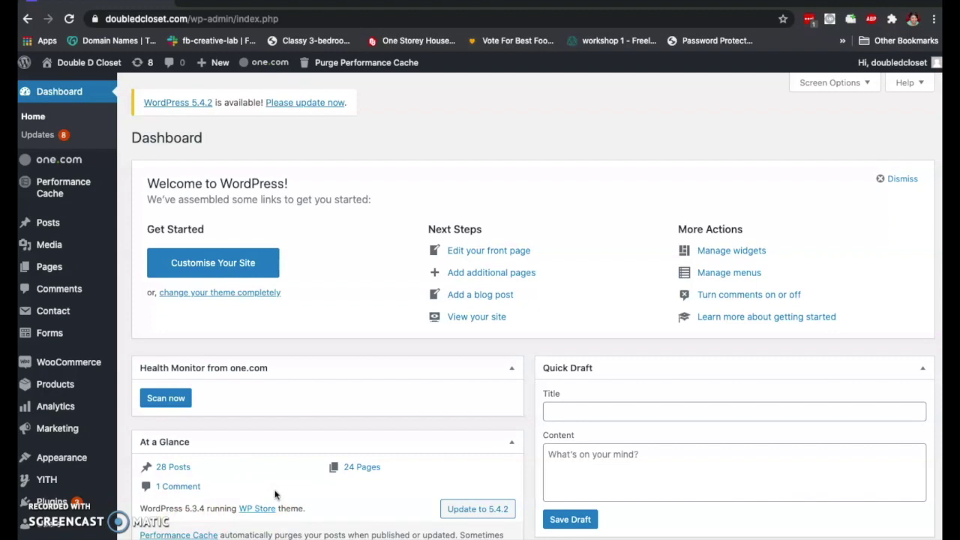
scroll(260, 415, "down", 5)
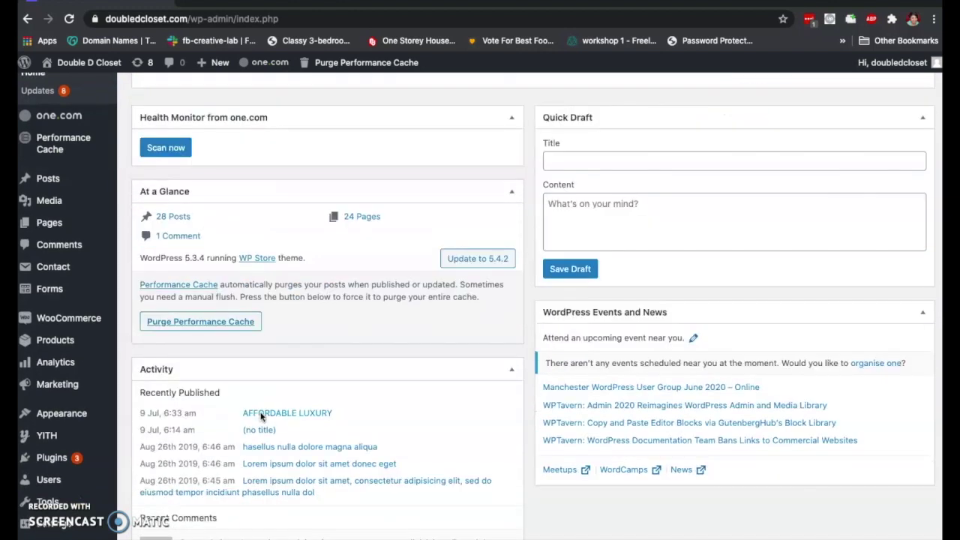
scroll(261, 416, "down", 4)
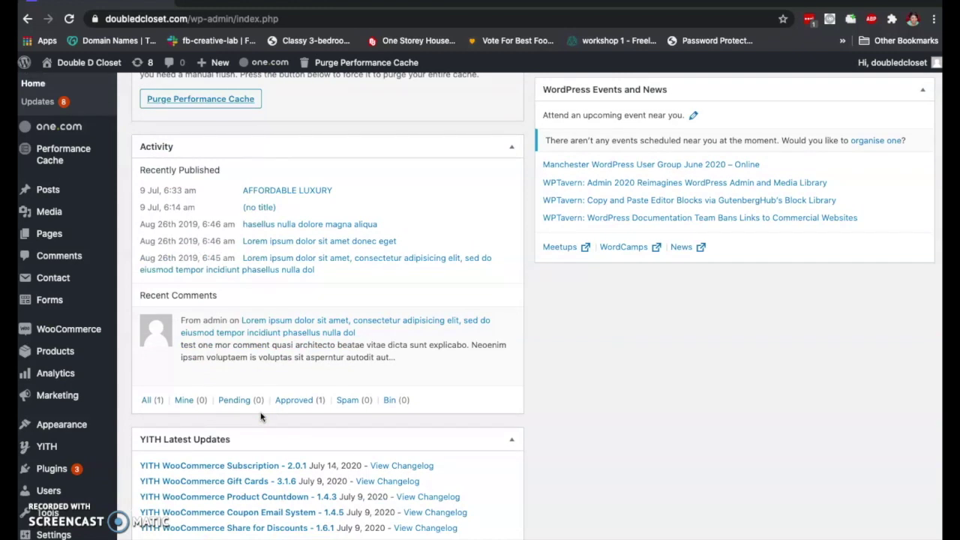
scroll(260, 417, "down", 5)
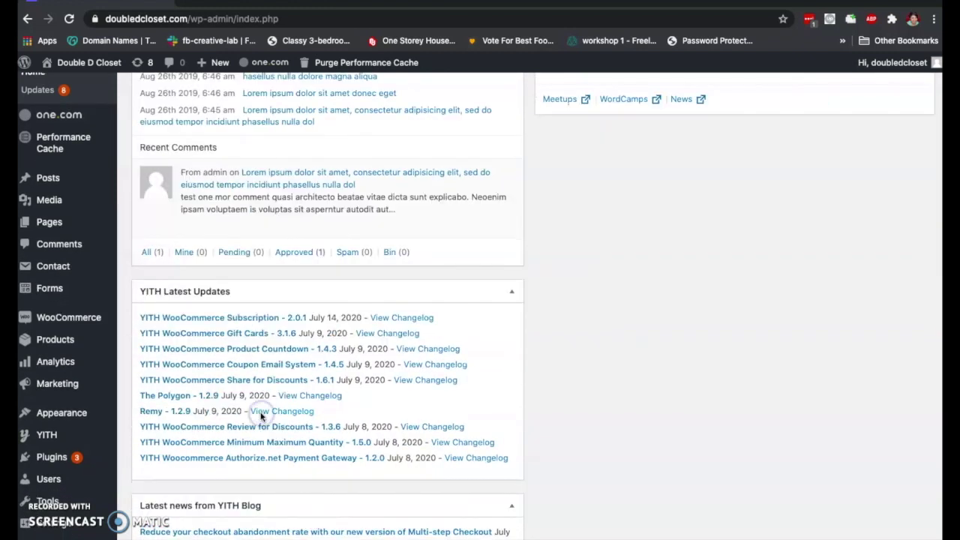
scroll(261, 417, "up", 10)
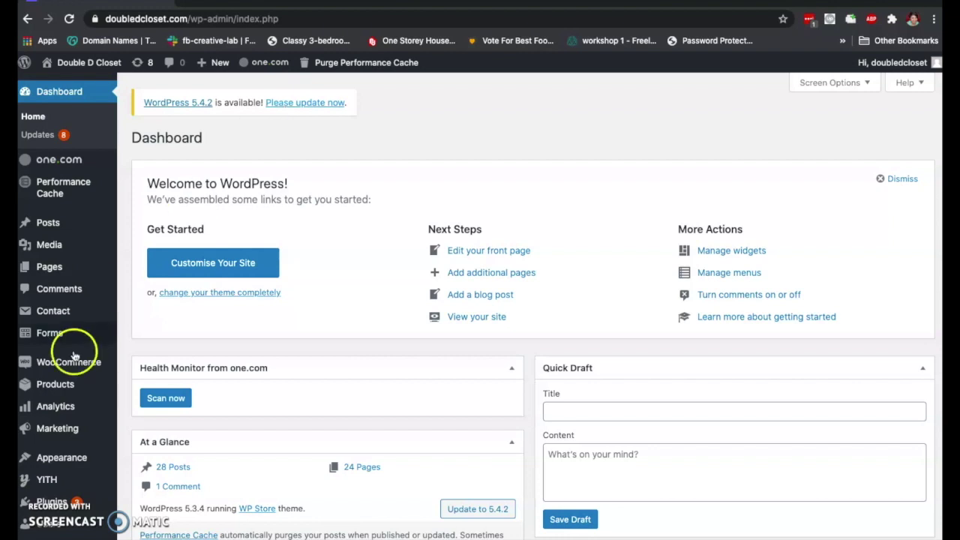
mouse_move(75, 364)
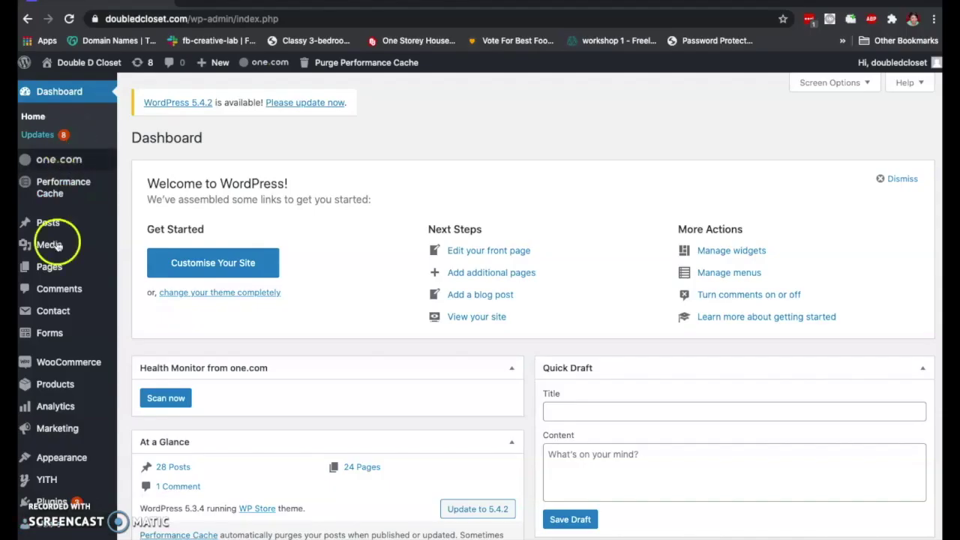
left_click(51, 431)
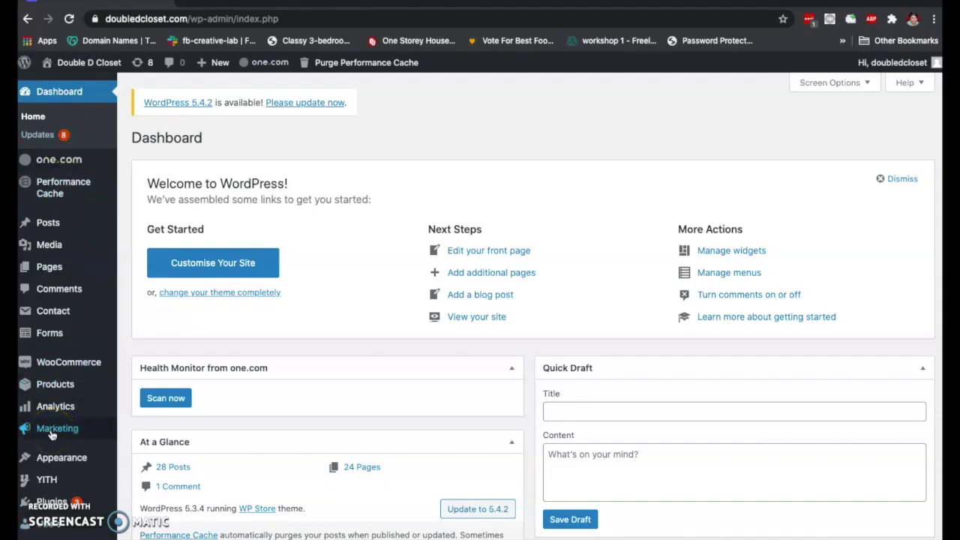
Step: Open the list of all products and start adding a new product
mouse_move(60, 386)
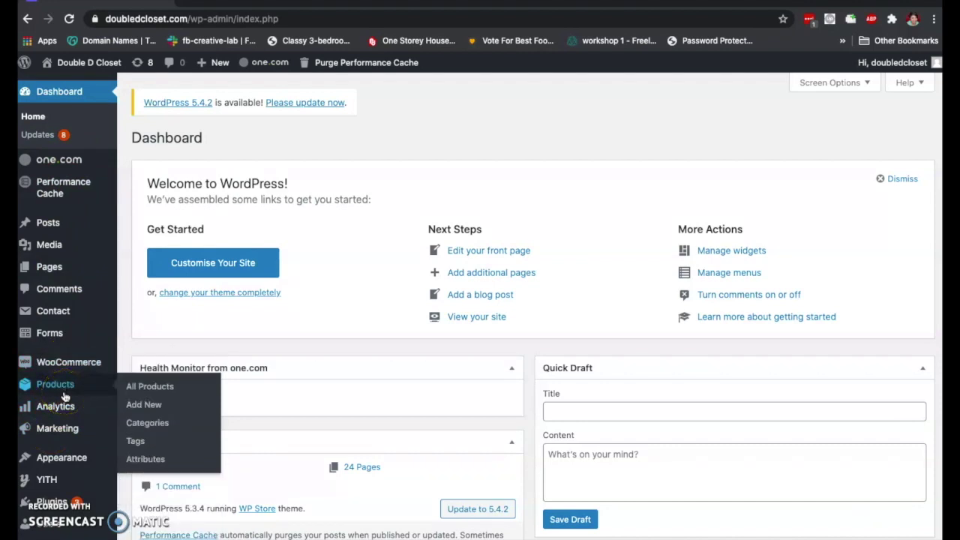
left_click(156, 386)
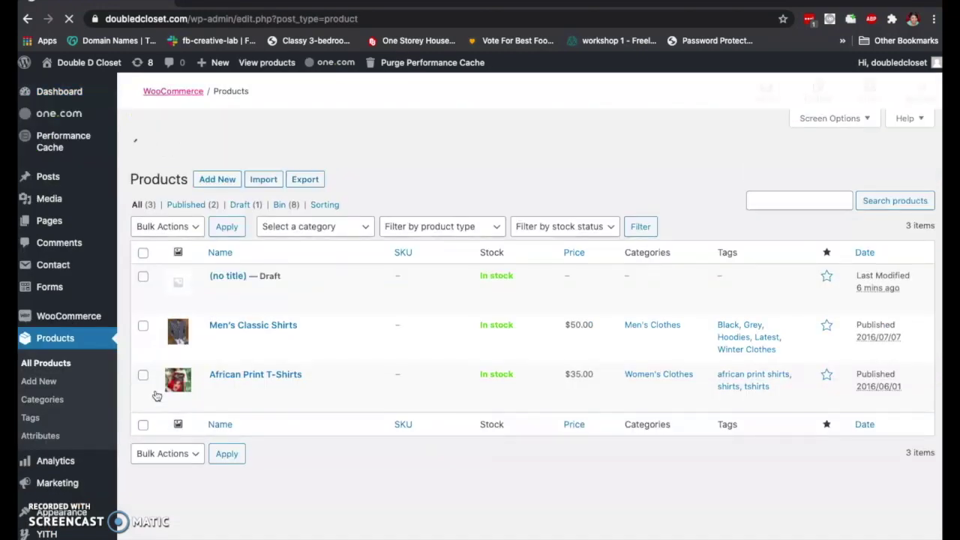
left_click(220, 125)
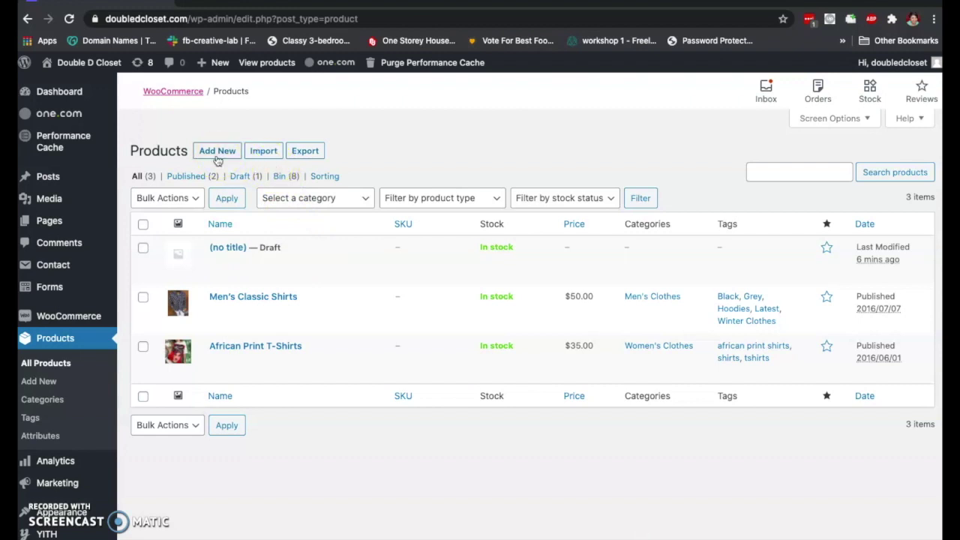
left_click(26, 381)
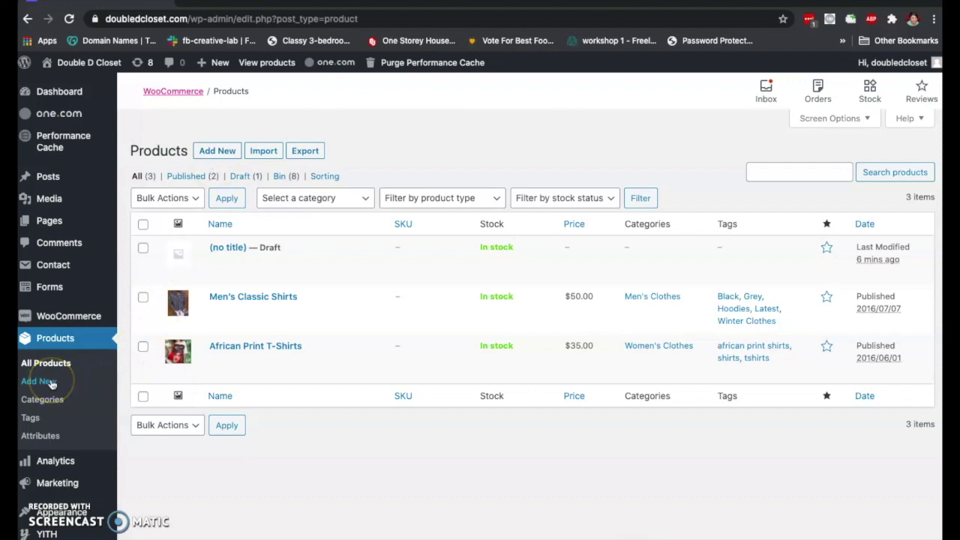
left_click(50, 382)
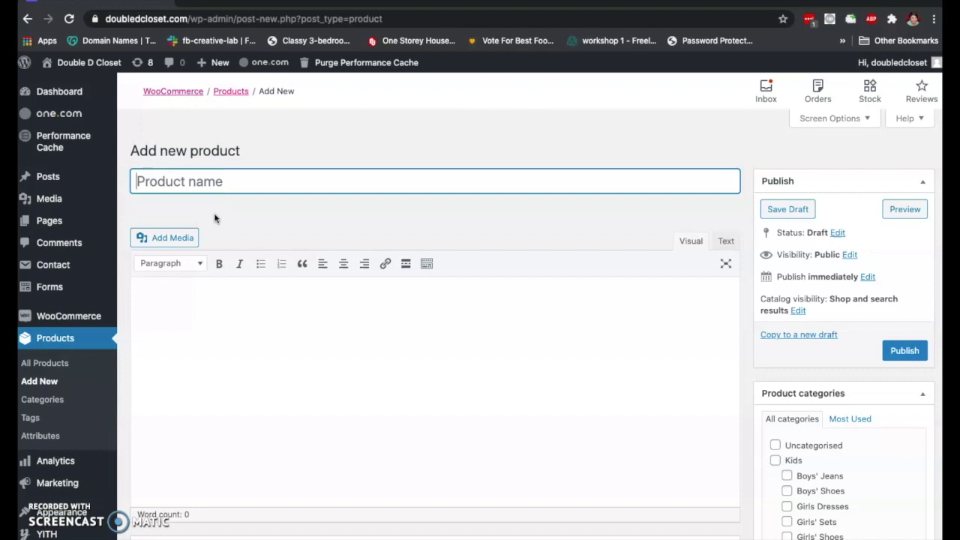
Step: Name the new product "Sample Product"
type("SAMPLE")
key("BackSpace")
key("BackSpace")
key("BackSpace")
key("BackSpace")
key("BackSpace")
type("ample Prp")
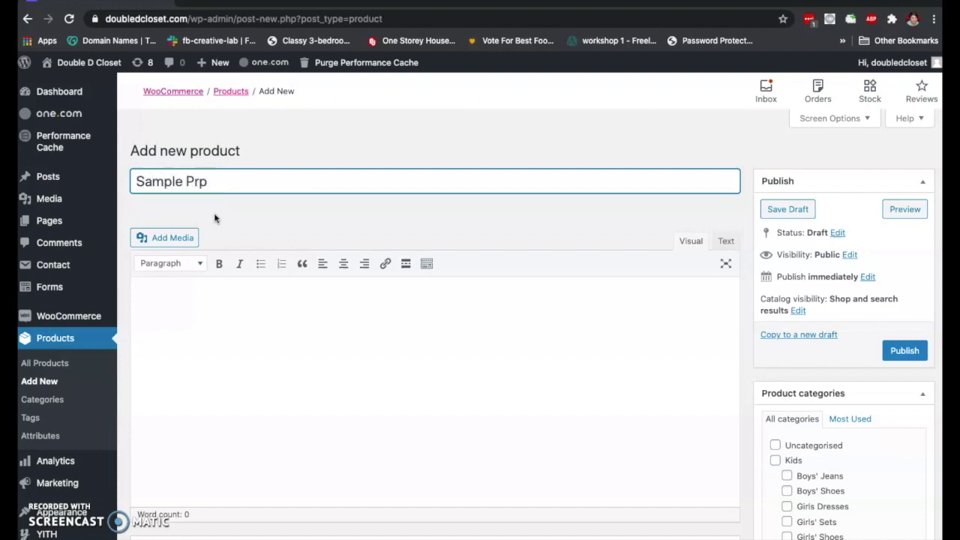
key("BackSpace")
type("oduct")
Step: Enter the product's main description "This is a sample description of the product on sale."
left_click(232, 292)
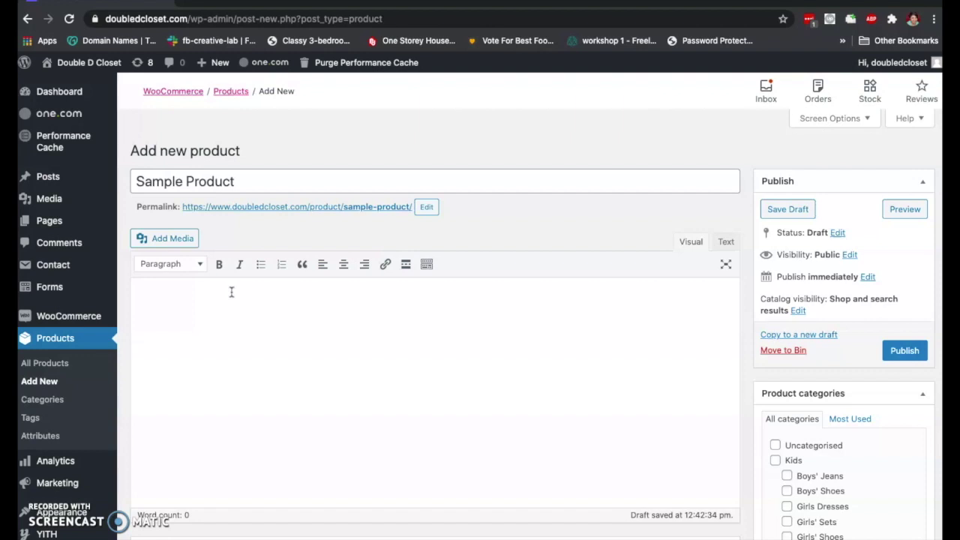
left_click(231, 292)
type("This is a sample desc")
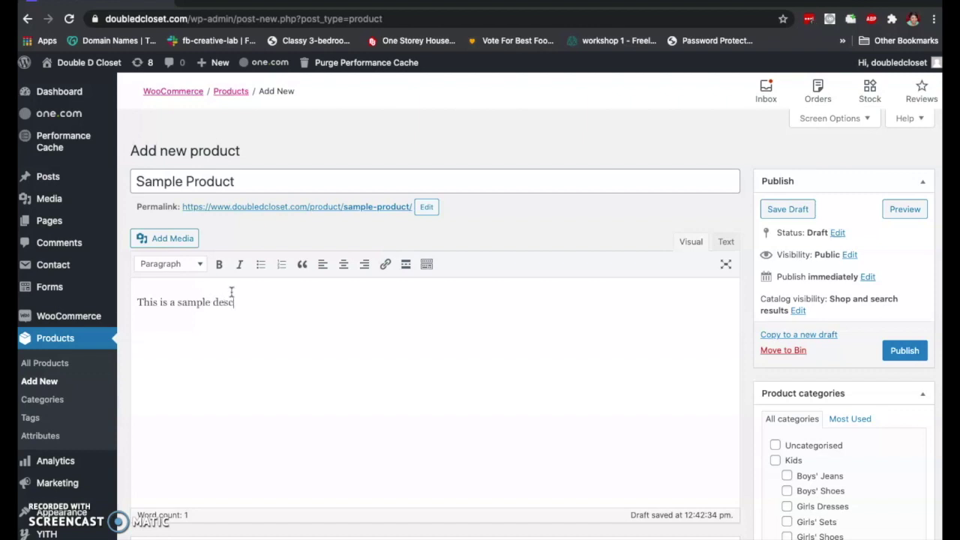
type("ription of the product on sale.")
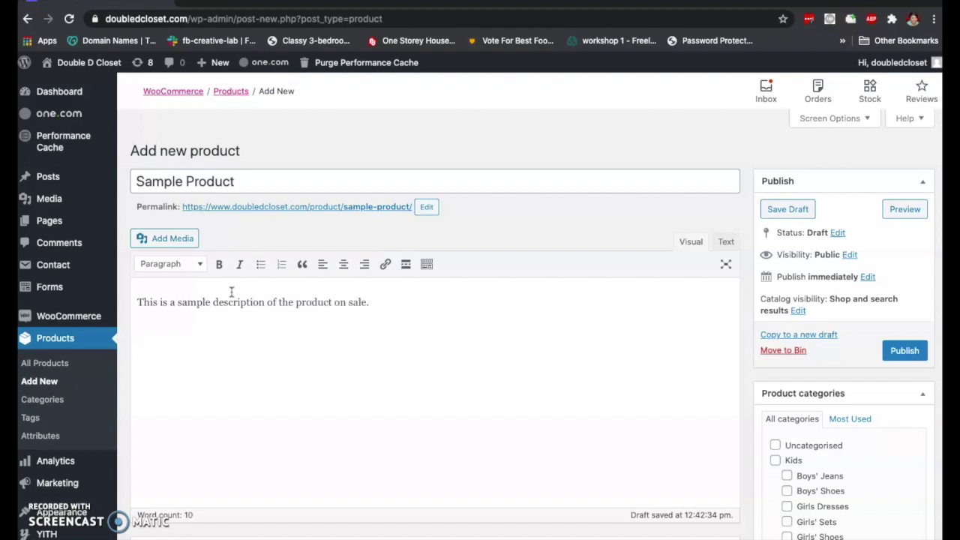
Step: Assign the product to the Men category and its Men's Bags subcategory
scroll(326, 425, "down", 2)
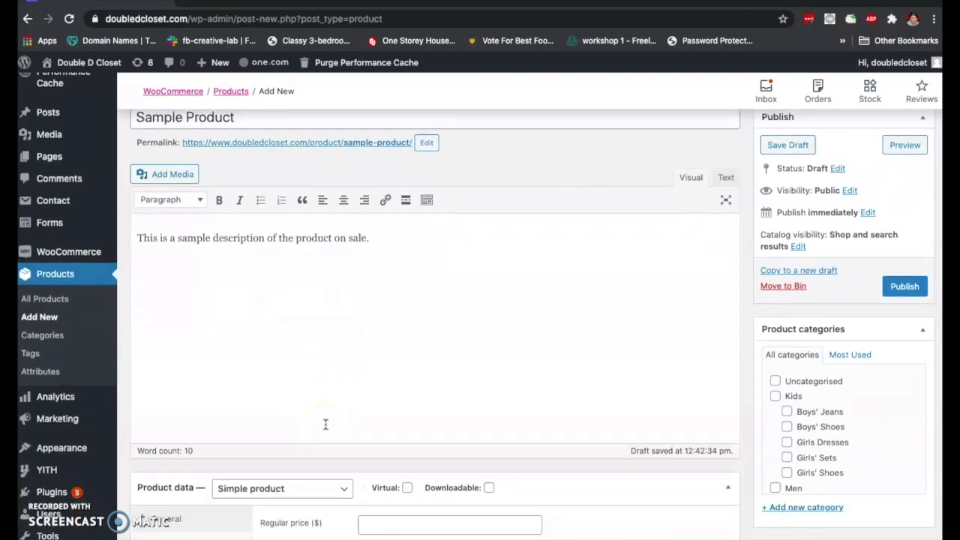
scroll(325, 424, "down", 2)
scroll(326, 424, "down", 3)
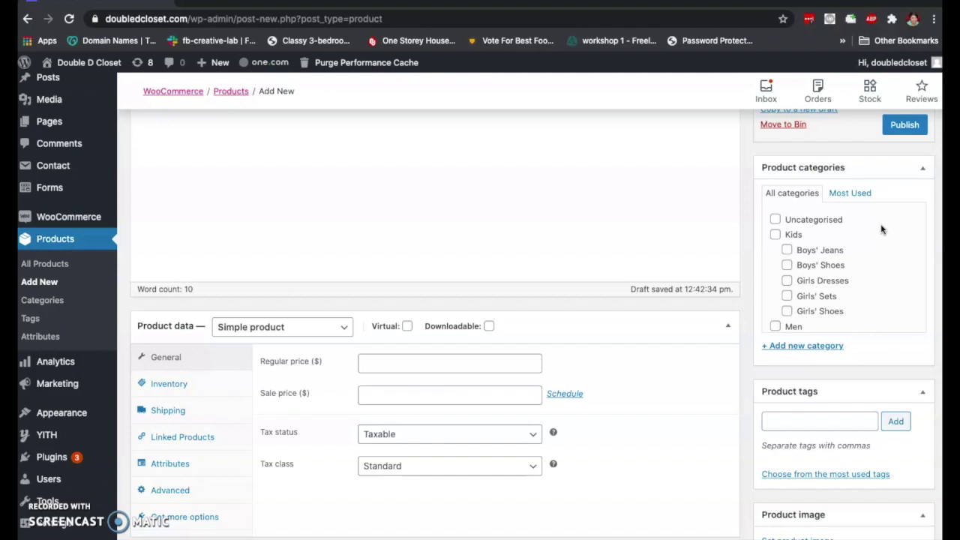
scroll(883, 247, "down", 3)
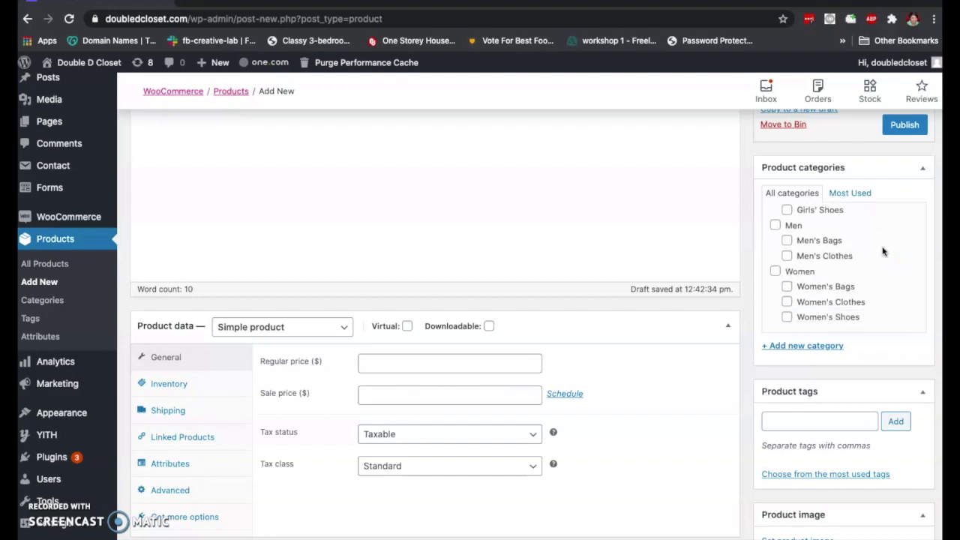
scroll(883, 251, "up", 3)
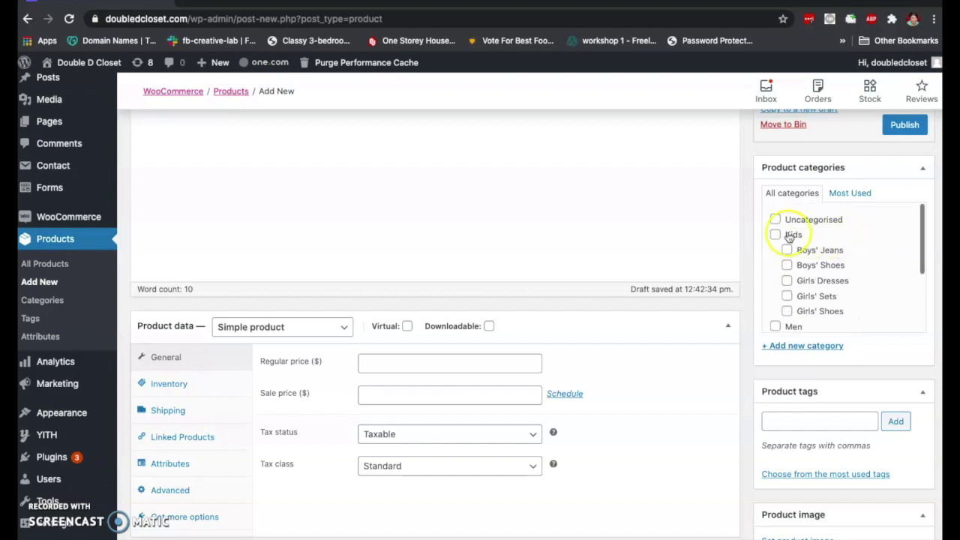
scroll(801, 281, "down", 1)
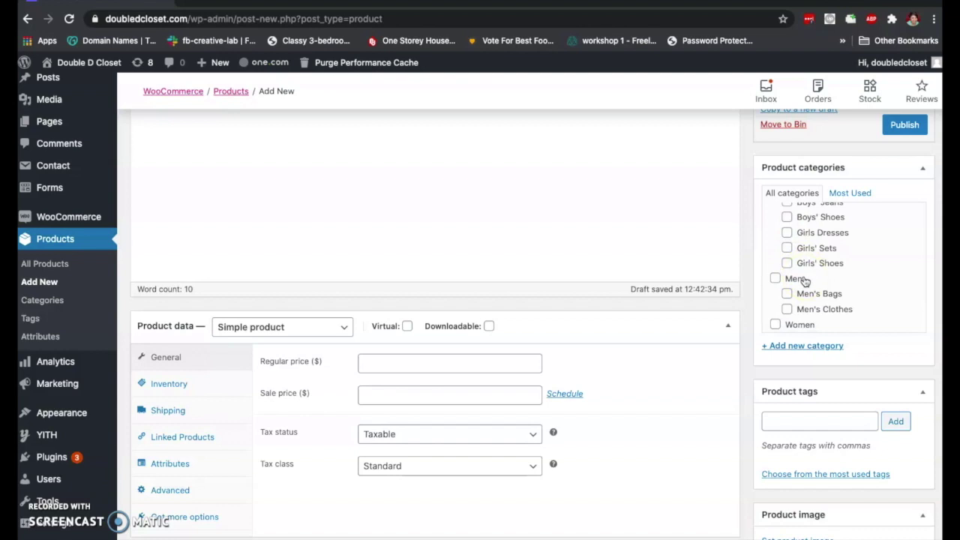
scroll(803, 280, "down", 1)
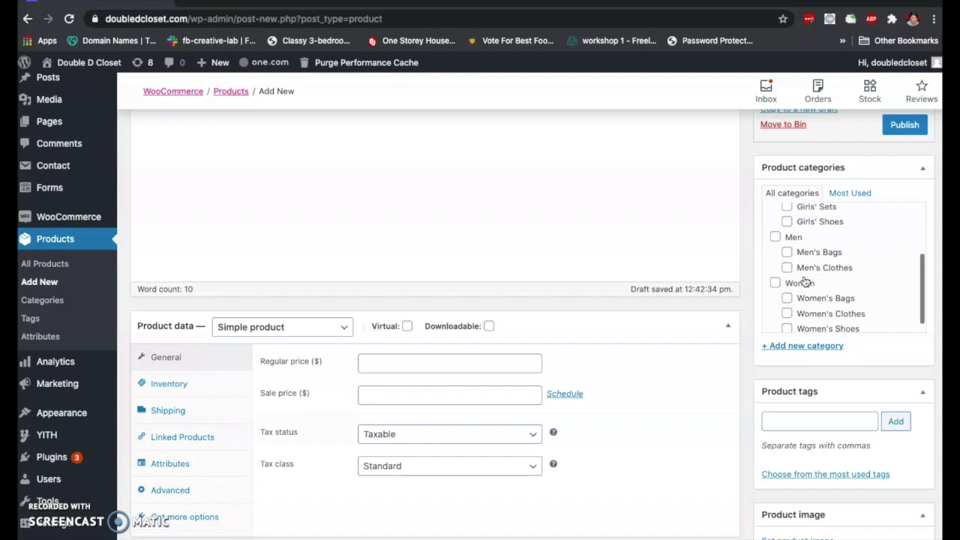
left_click(776, 237)
left_click(786, 254)
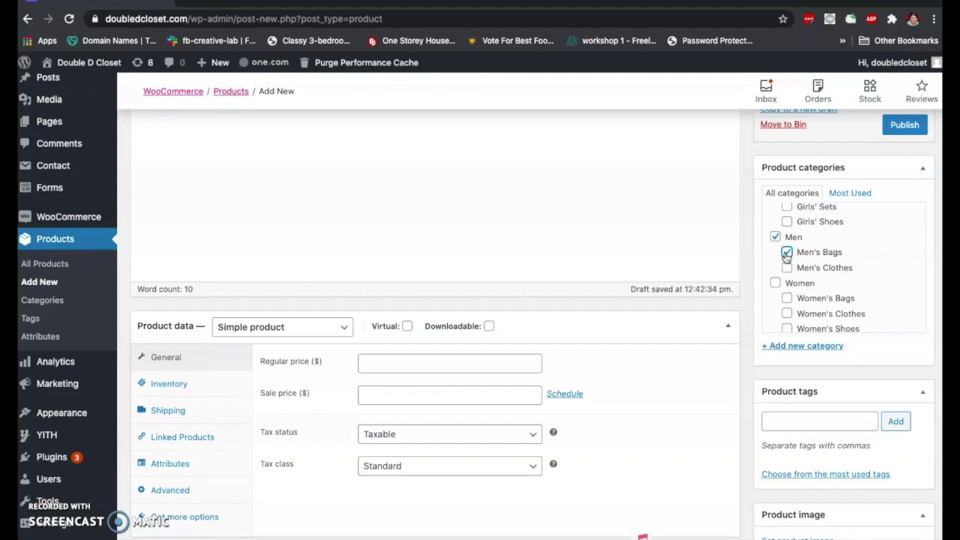
Step: Add a new product category named "Women's Accessories" with Women as its parent category
left_click(798, 347)
left_click(799, 378)
type("Accessories")
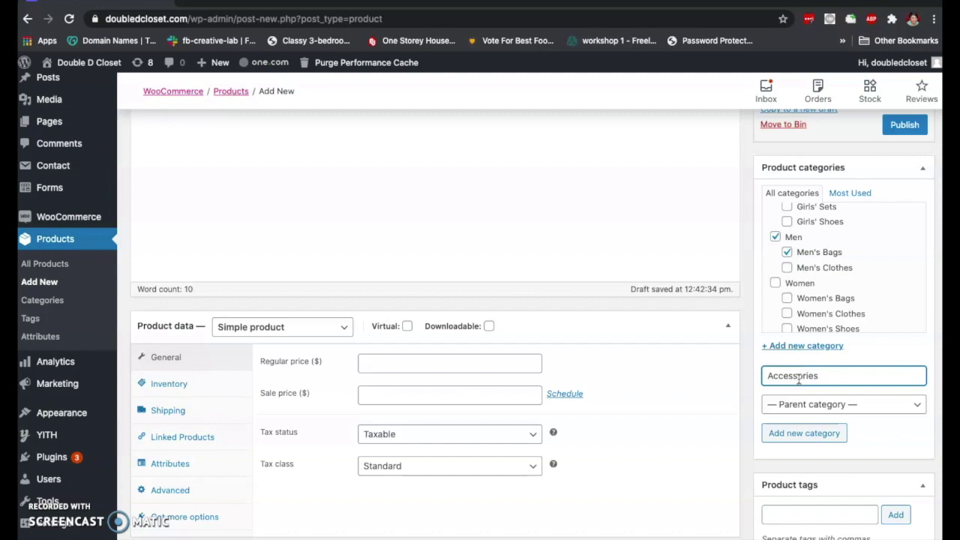
double_click(799, 377)
key("BackSpace")
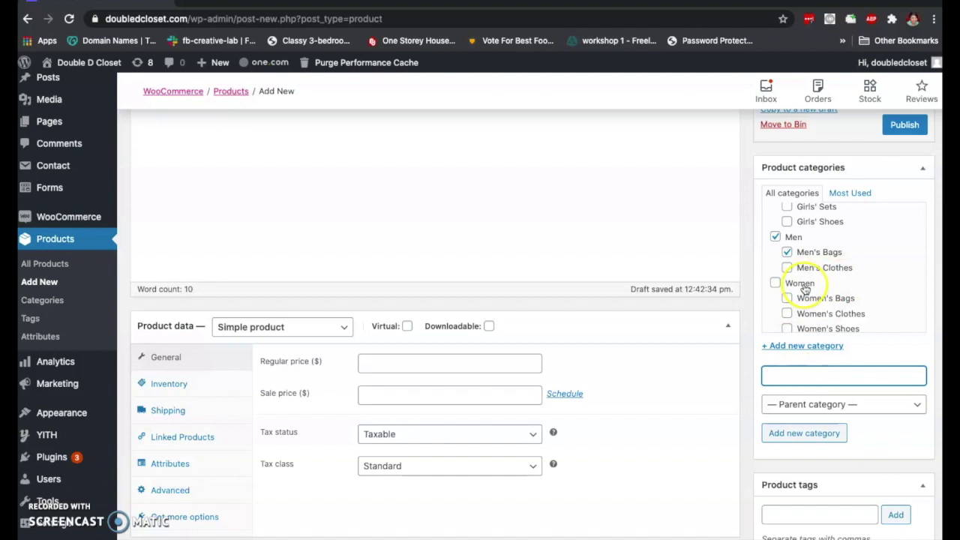
scroll(801, 288, "down", 1)
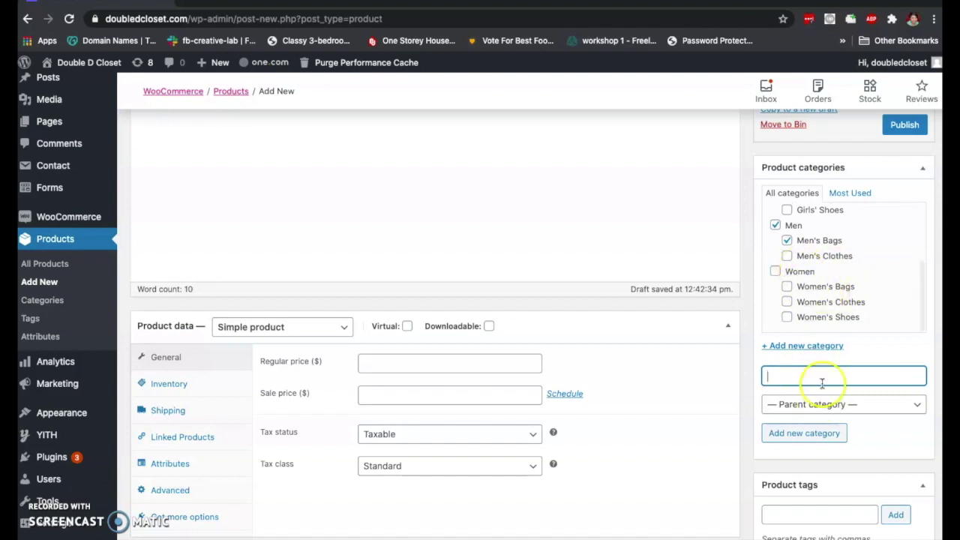
type("Women's Ac")
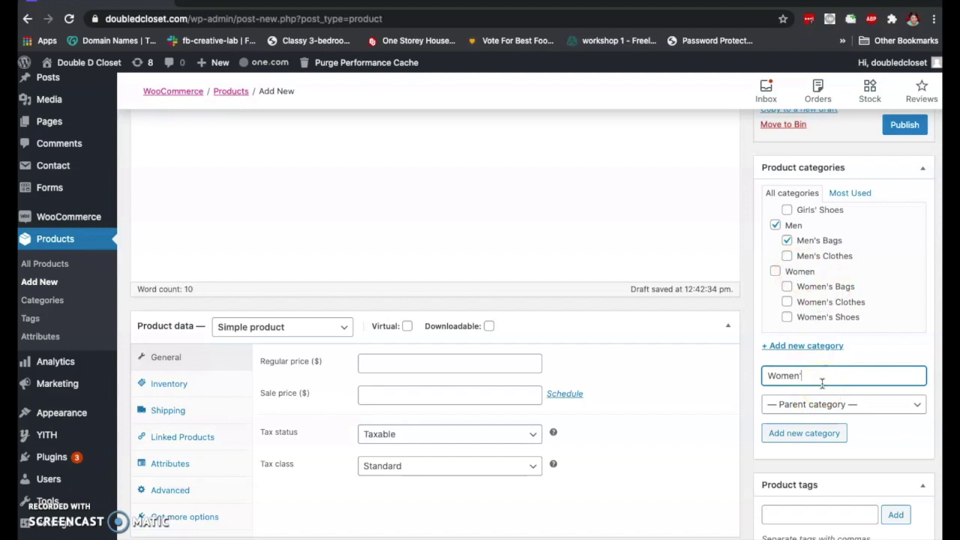
type("cessories")
left_click(869, 406)
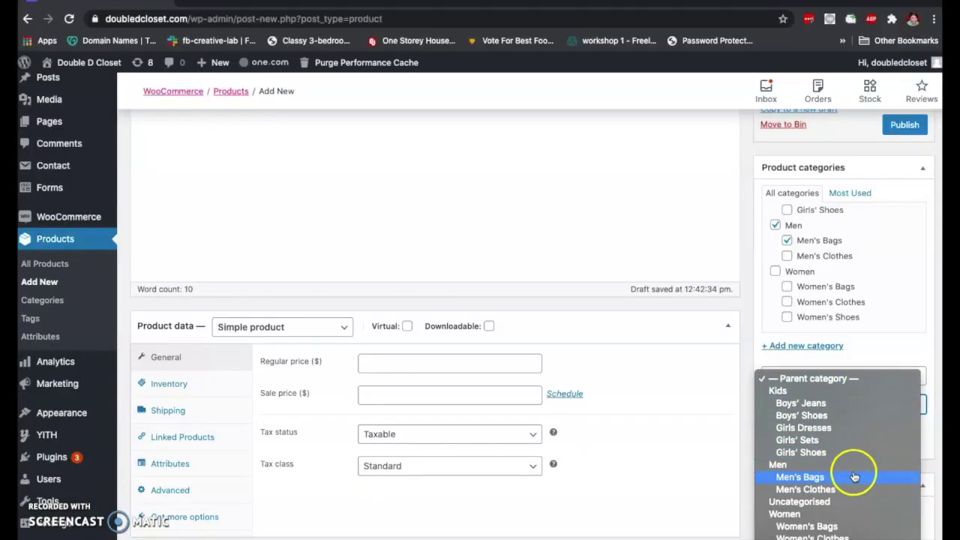
left_click(848, 516)
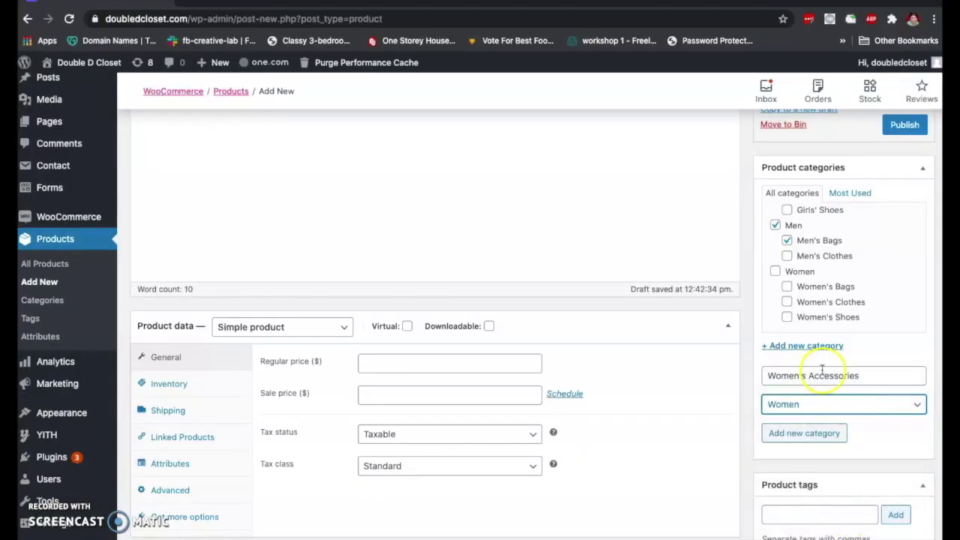
left_click(816, 442)
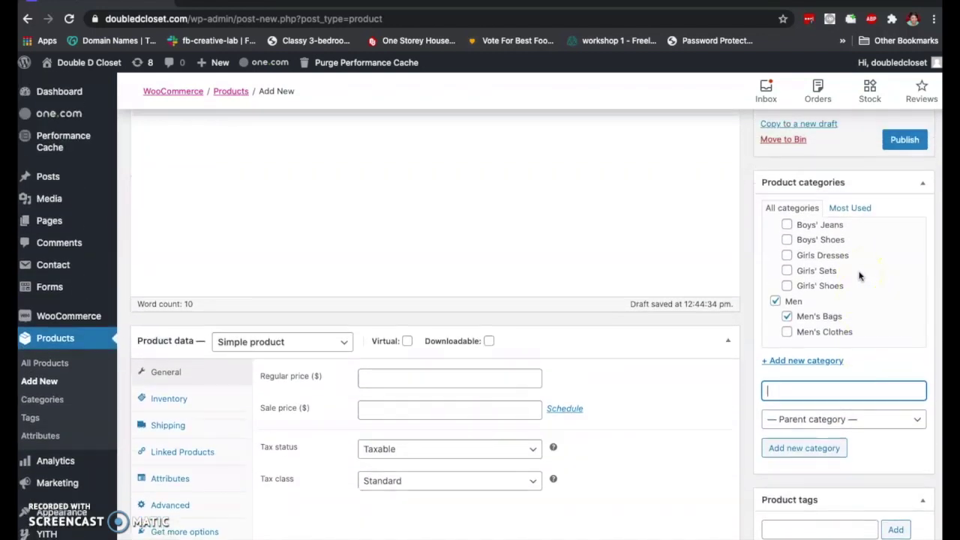
Step: Remove the product's assignment to the new Women's Accessories category
scroll(859, 274, "up", 2)
scroll(859, 276, "up", 1)
left_click(786, 249)
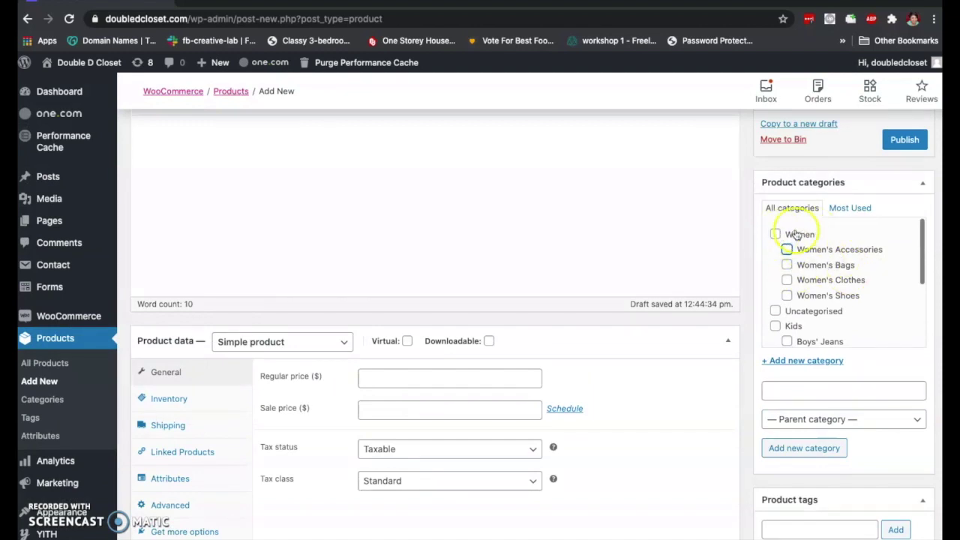
Step: Add the product tag "jewelry"
scroll(568, 273, "down", 3)
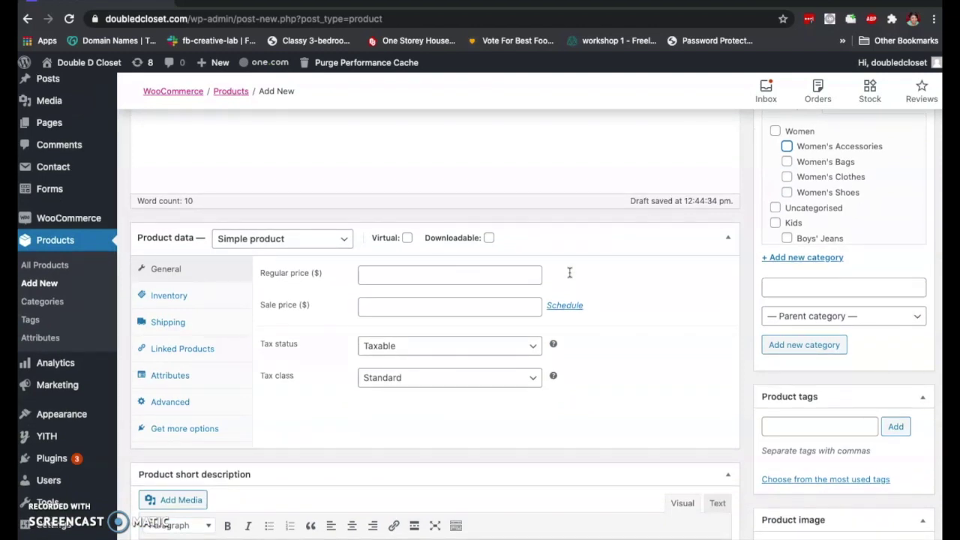
scroll(570, 272, "down", 1)
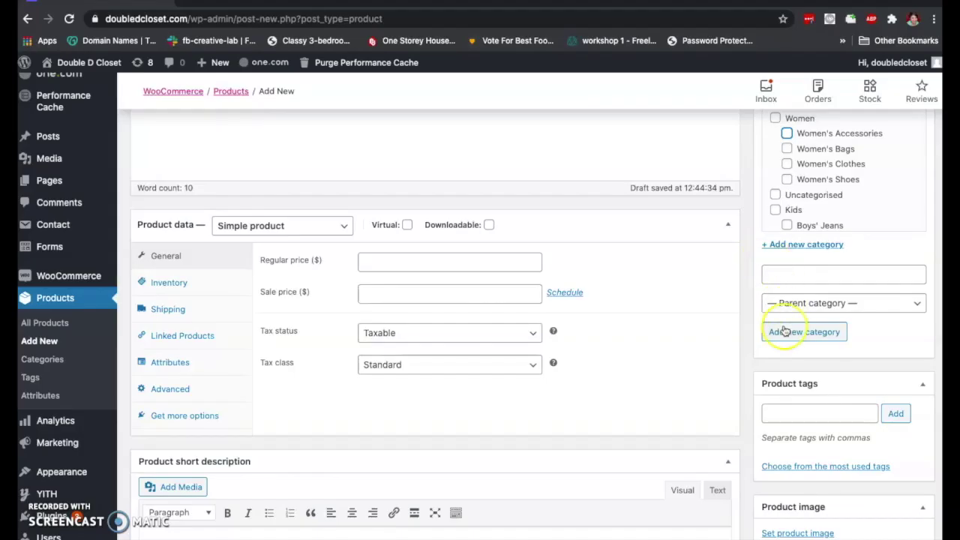
scroll(784, 330, "down", 1)
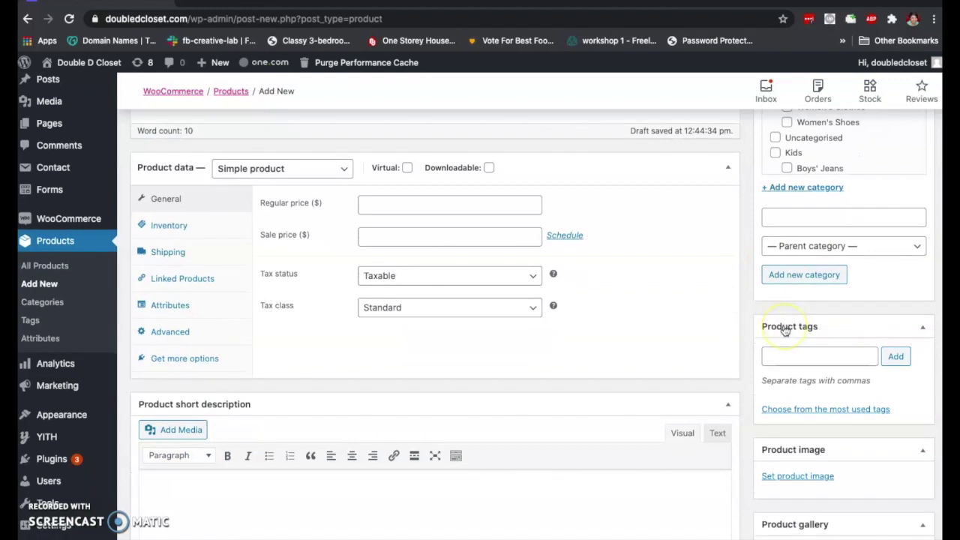
scroll(784, 330, "down", 1)
left_click(784, 341)
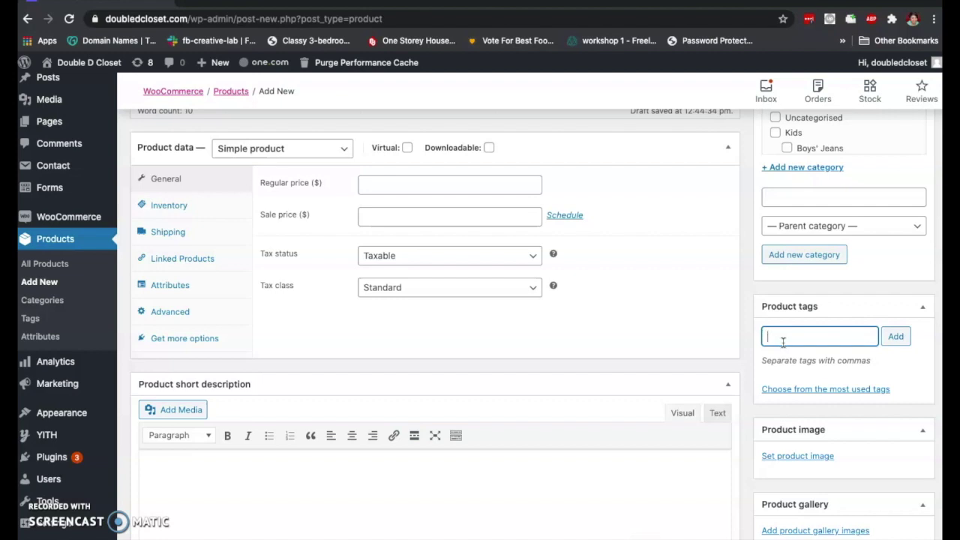
type("jewelry")
key("Return")
Step: Add the product tags "accessories", "gems", "jewels" and "accessory" together
type("accessoe")
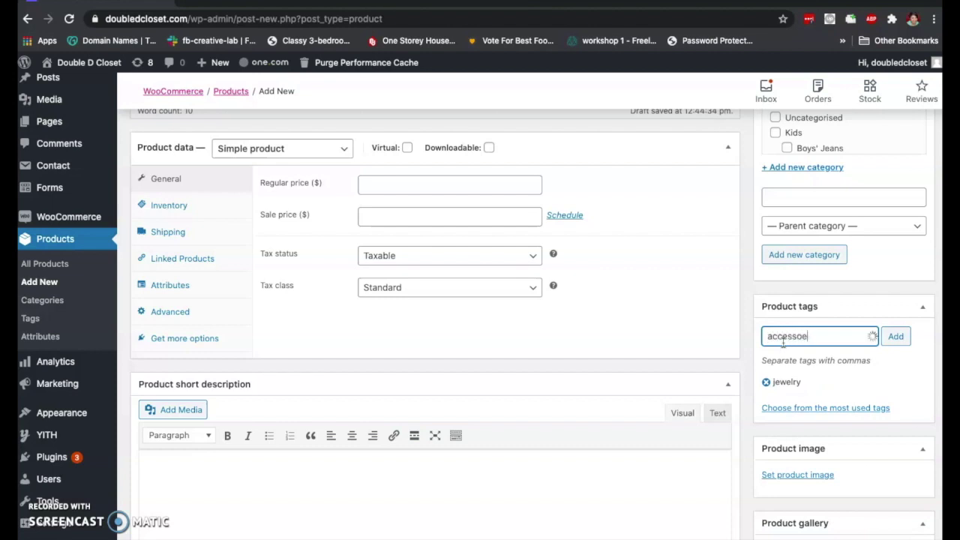
key("BackSpace")
type("ries,gems")
type(",jewels")
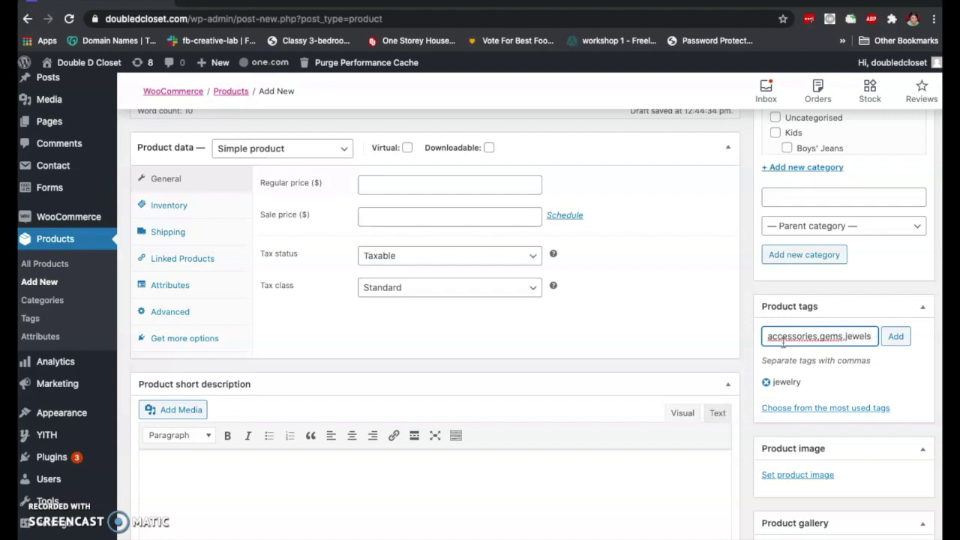
type(",access")
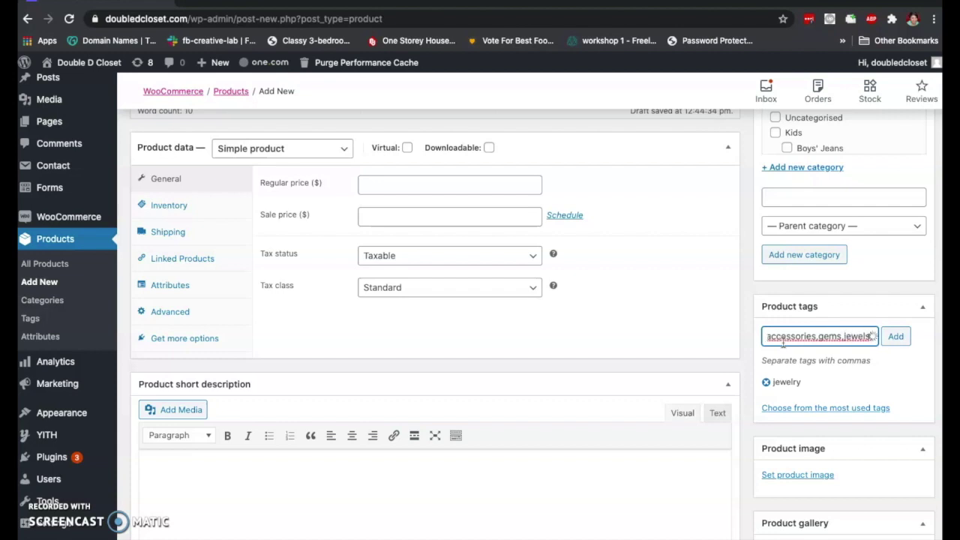
type("ory")
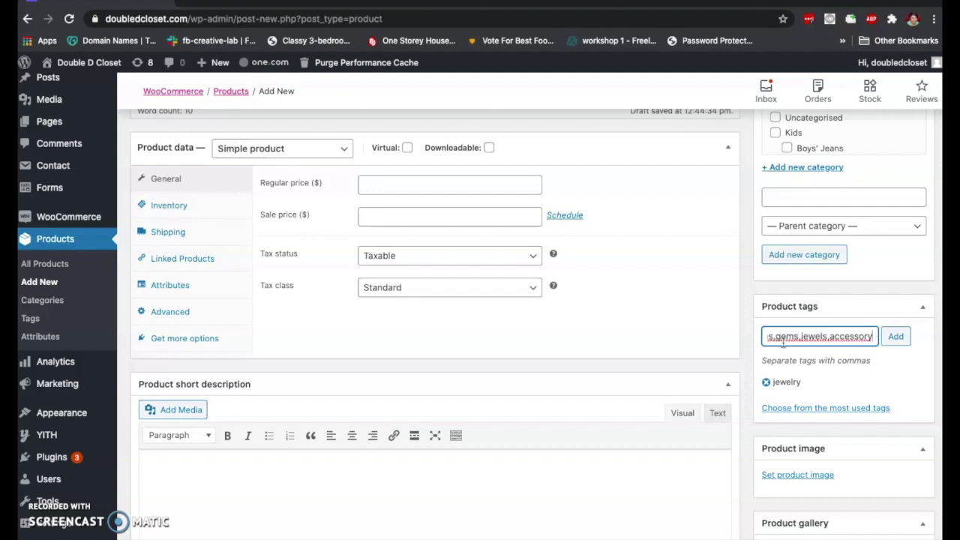
left_click(901, 339)
left_click(900, 339)
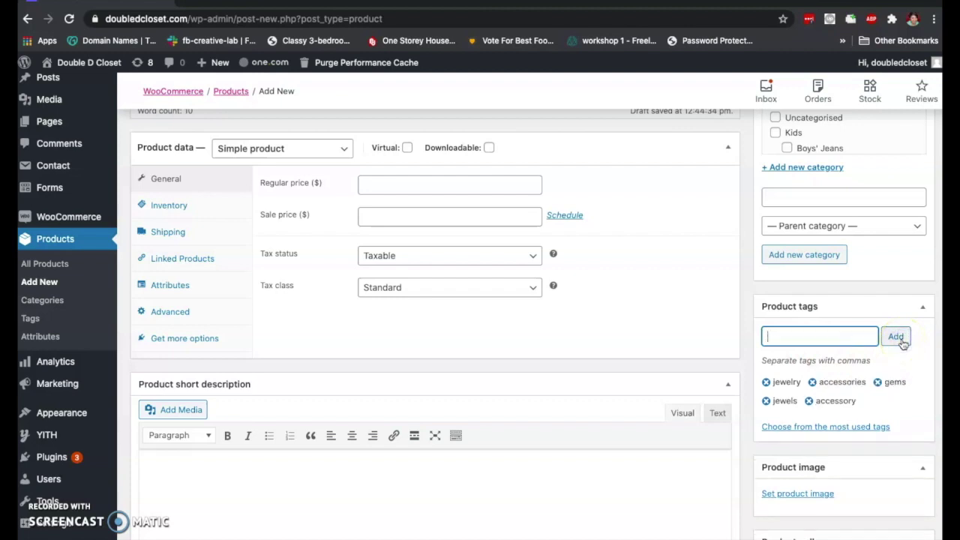
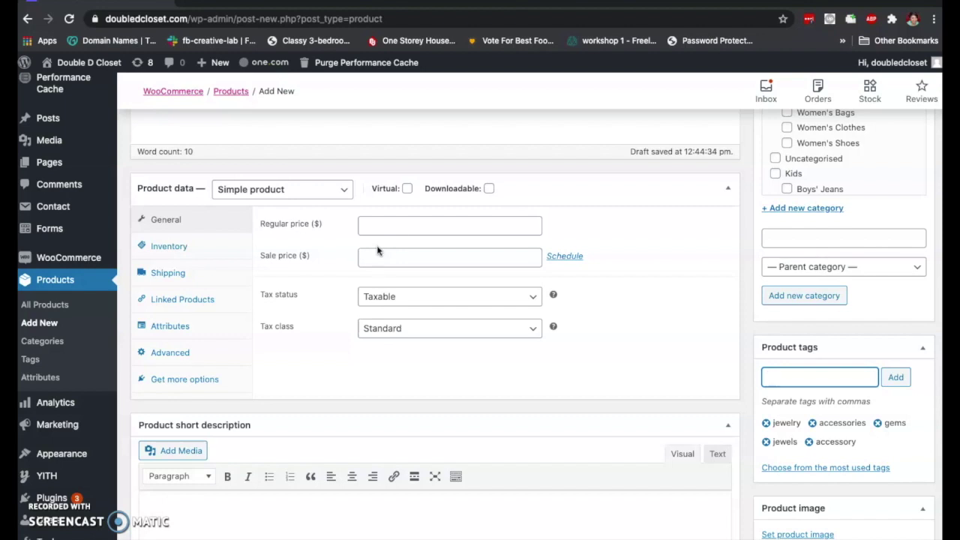
Step: Set the product's regular price to $50 and its sale price to $25, with sale scheduling enabled
left_click(380, 227)
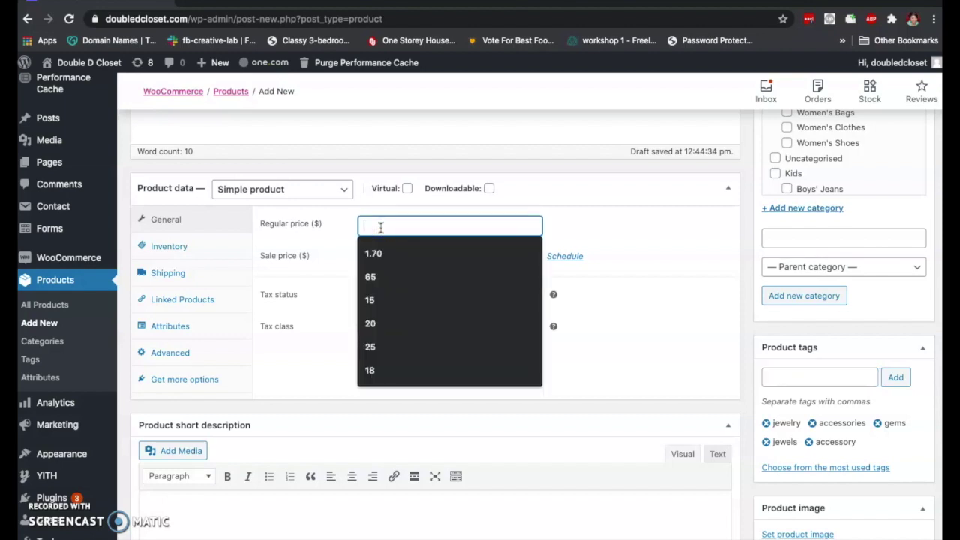
type("50")
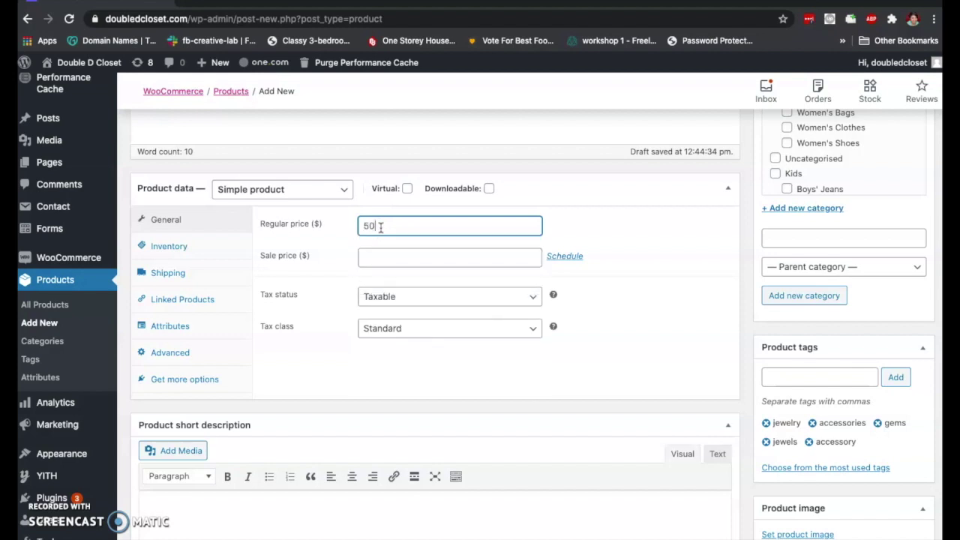
left_click(573, 257)
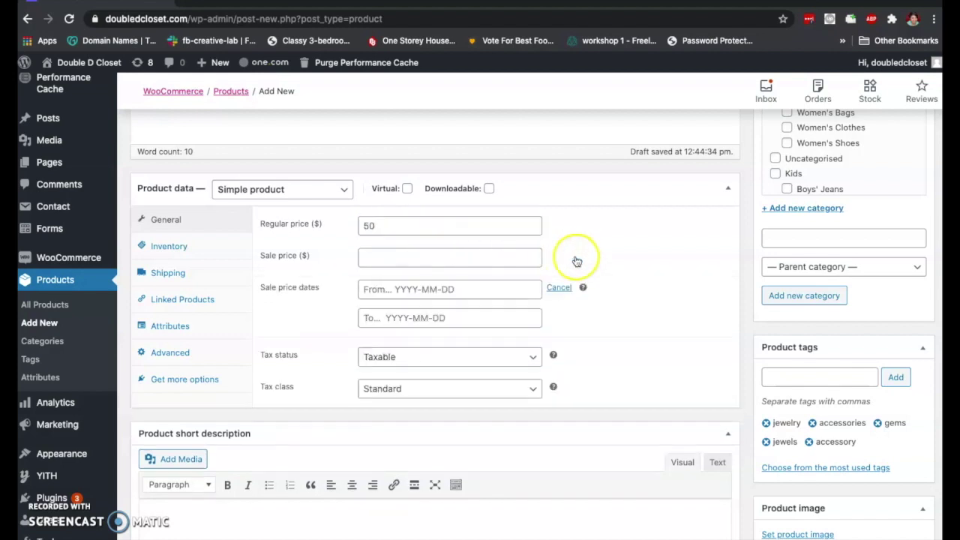
left_click(507, 259)
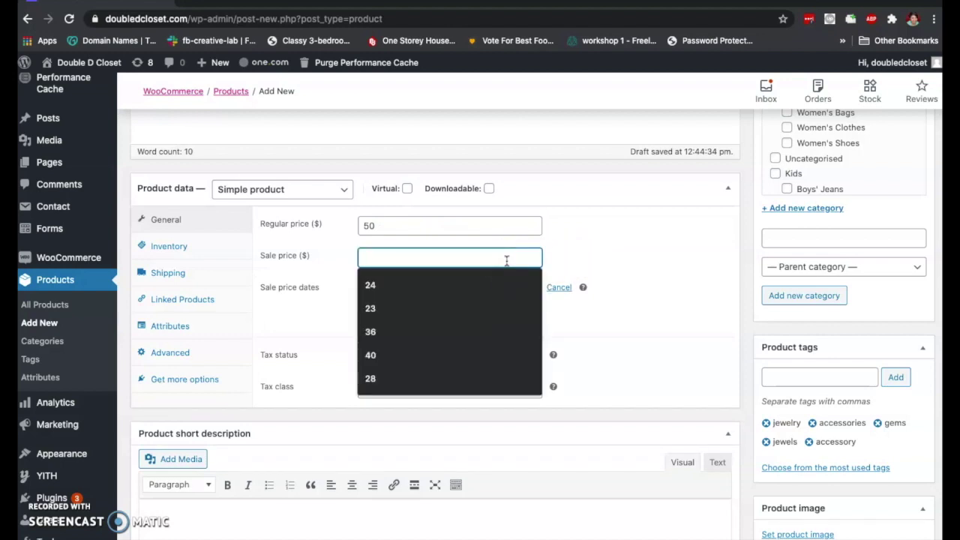
type("25")
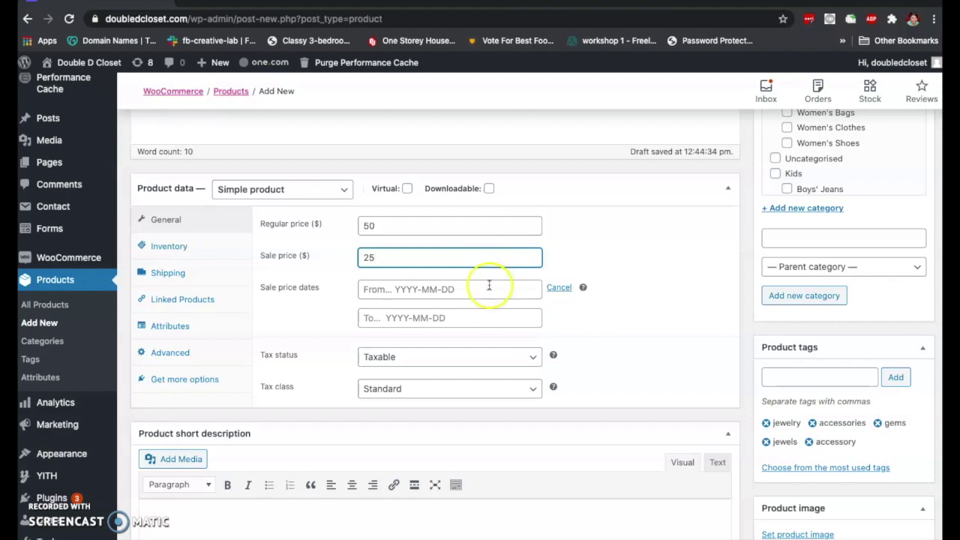
Step: Schedule the sale price to run from 2020-08-01 to 2020-08-07
left_click(490, 286)
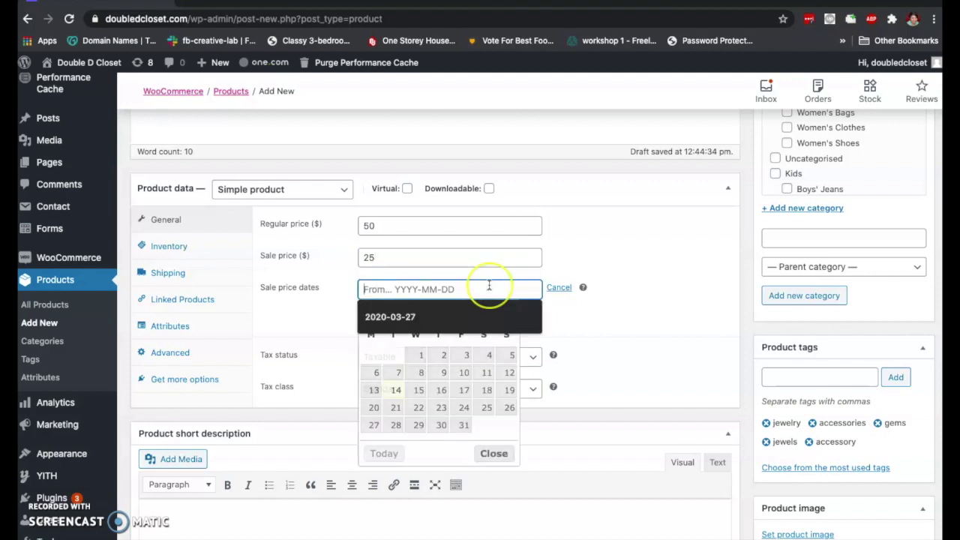
left_click(463, 405)
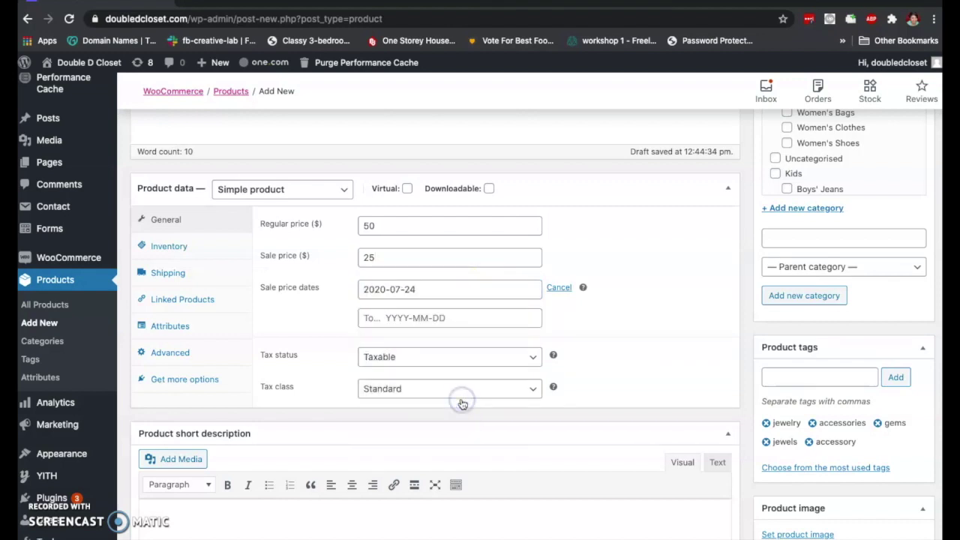
left_click(478, 297)
left_click(507, 312)
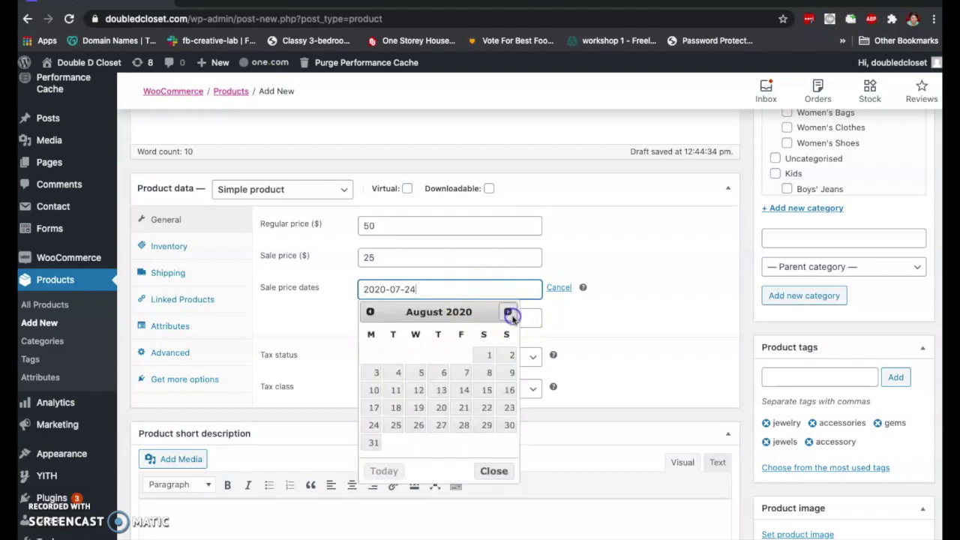
left_click(487, 355)
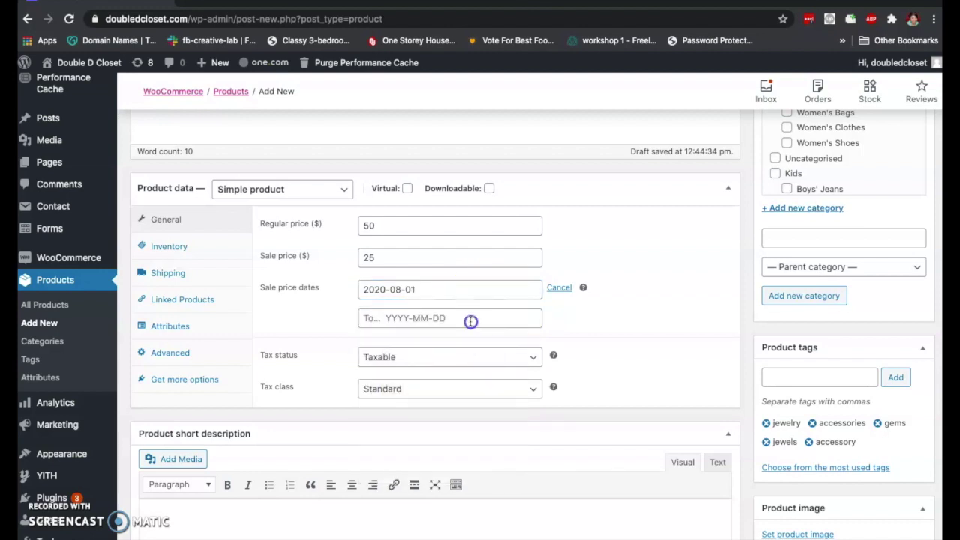
left_click(469, 319)
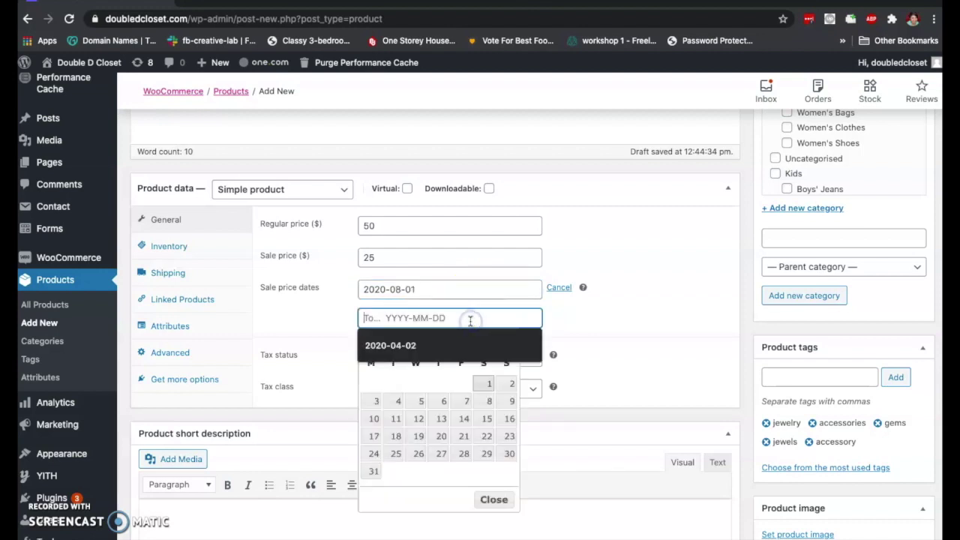
left_click(467, 402)
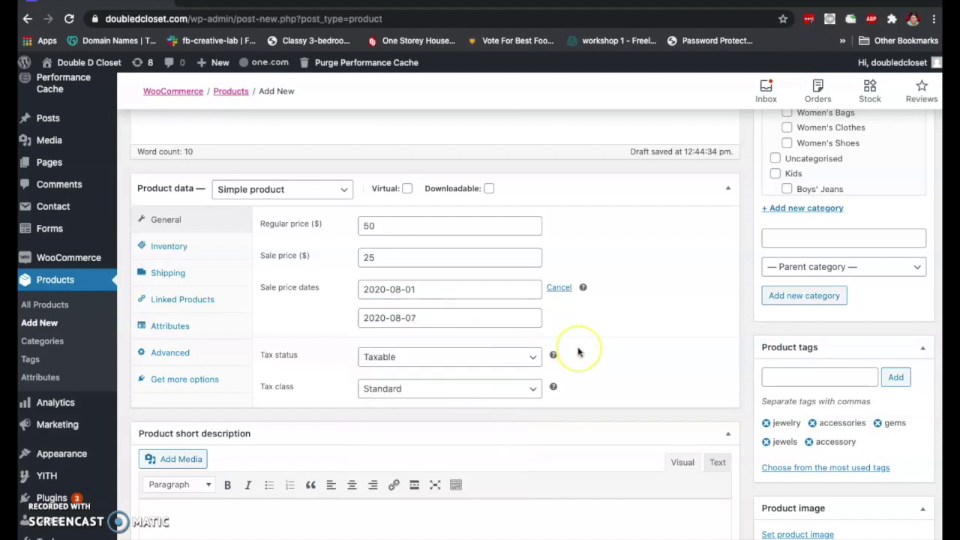
Step: Review the choices offered for the product's tax status and tax class without changing either setting
left_click(500, 363)
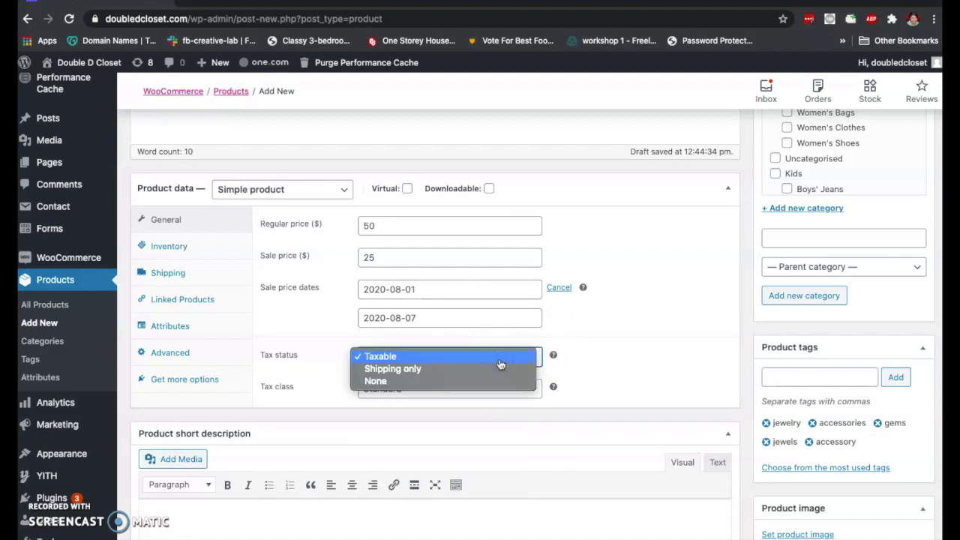
left_click(454, 373)
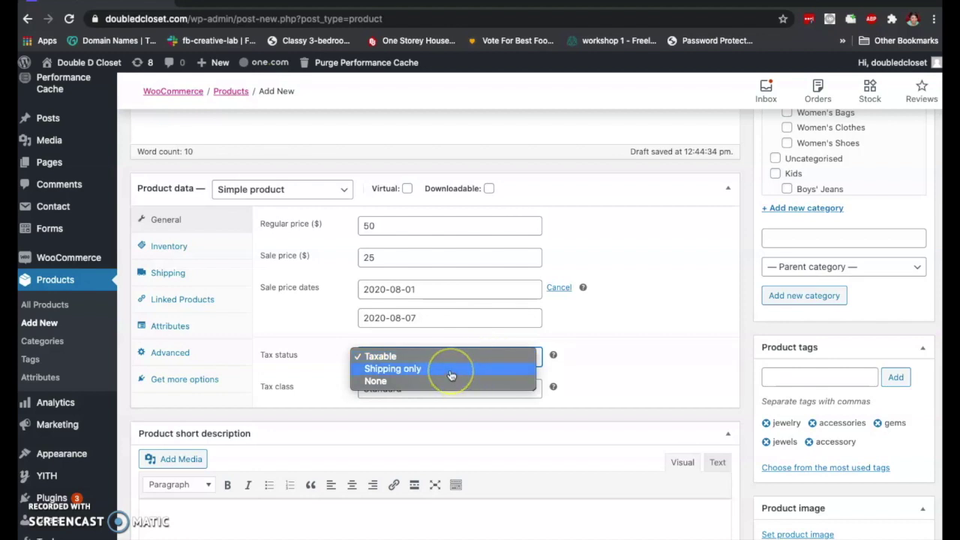
left_click(331, 323)
left_click(419, 390)
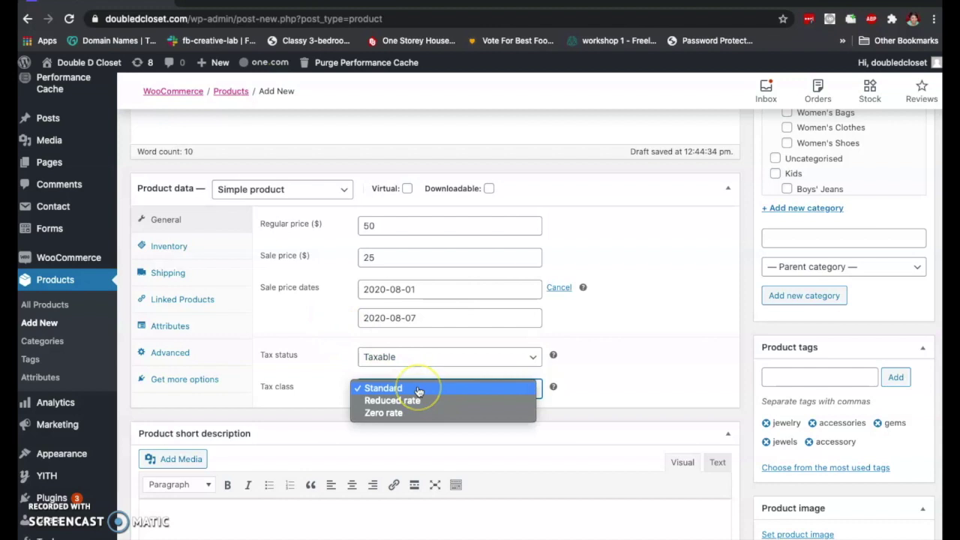
left_click_drag(420, 391, 417, 421)
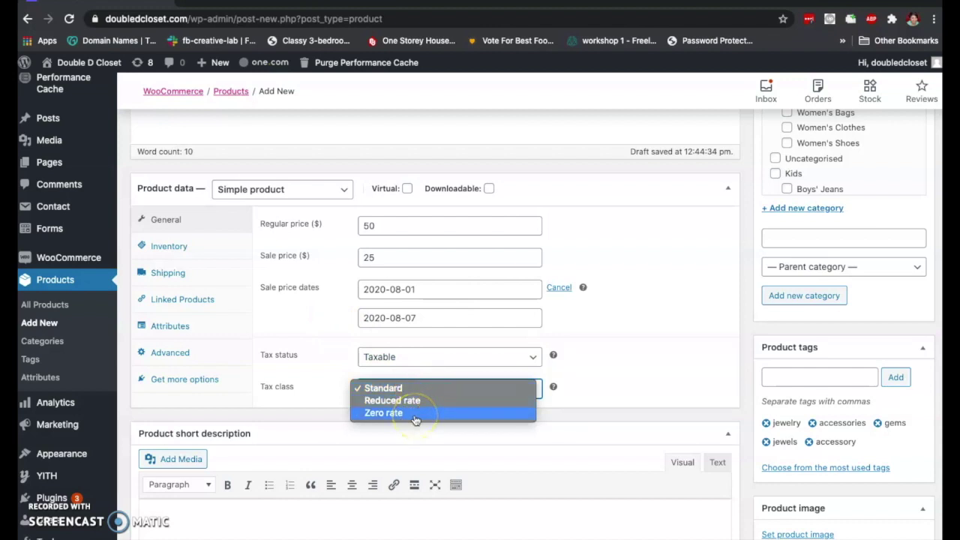
left_click(321, 342)
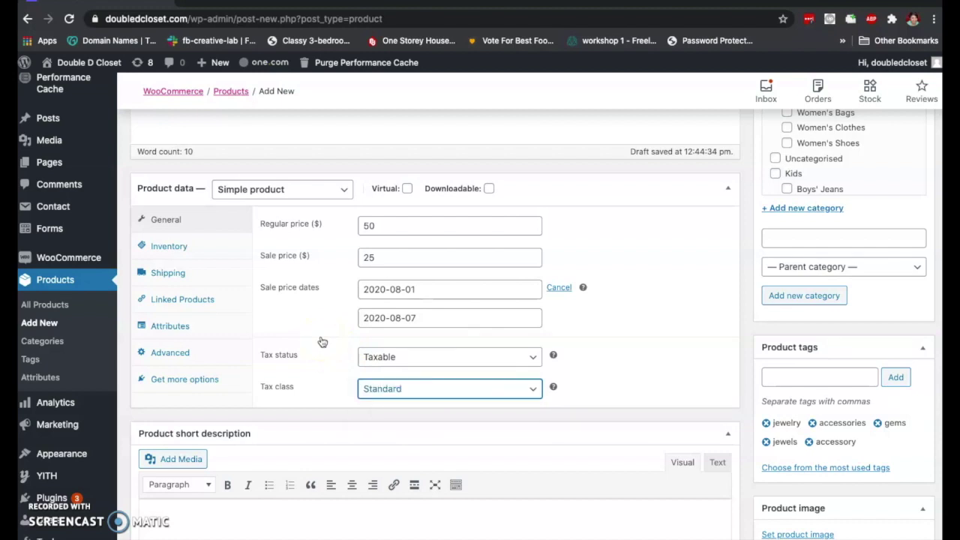
left_click(444, 240)
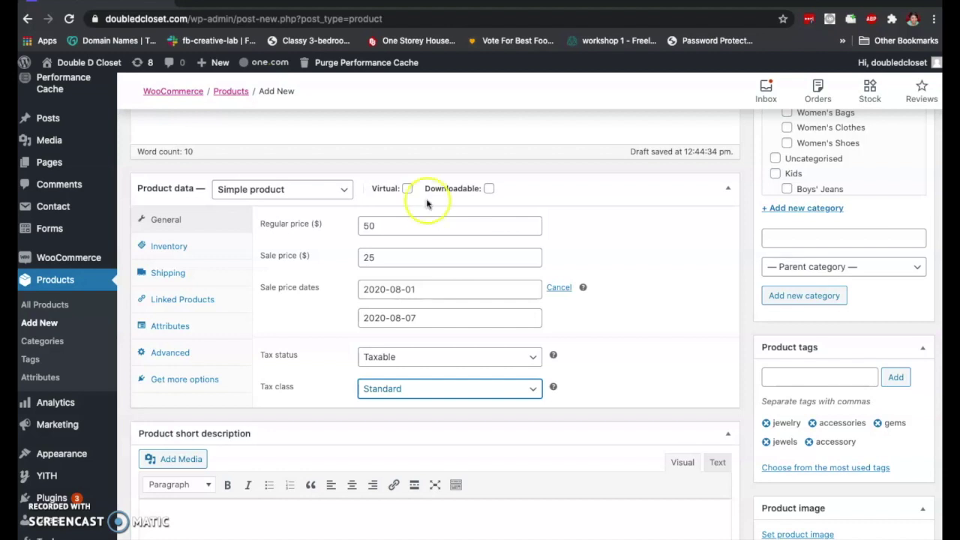
Step: Try the Downloadable and Virtual product options to examine the settings each affects, then switch both off again
left_click(489, 188)
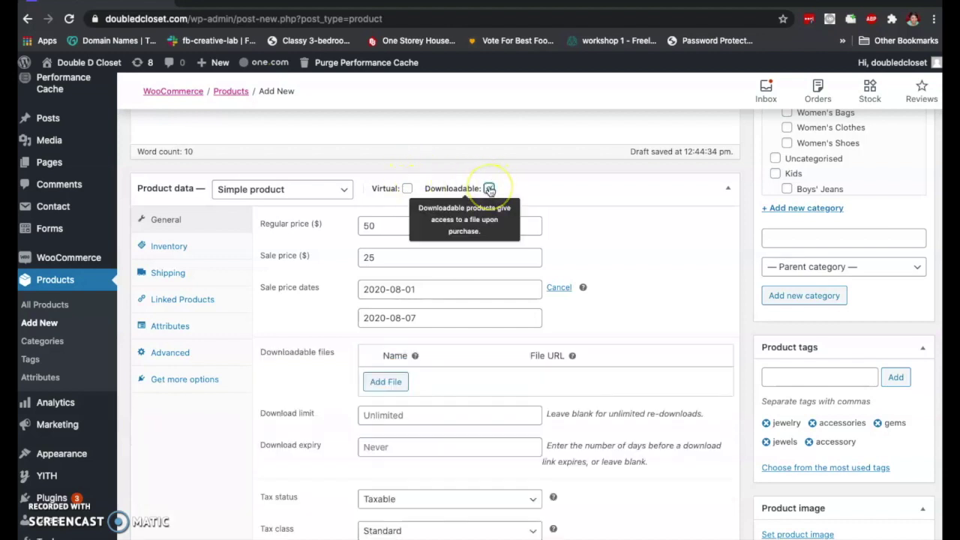
left_click(489, 188)
left_click(407, 189)
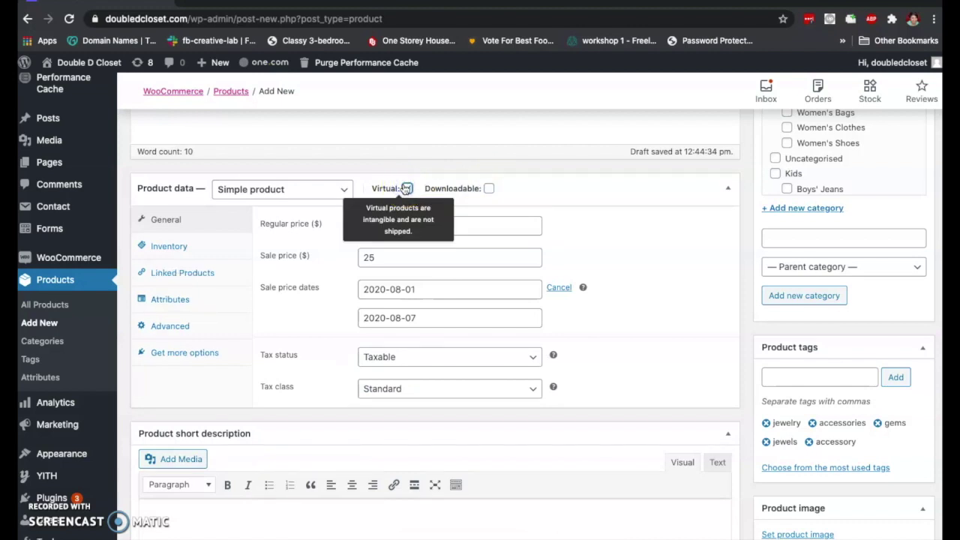
left_click(407, 188)
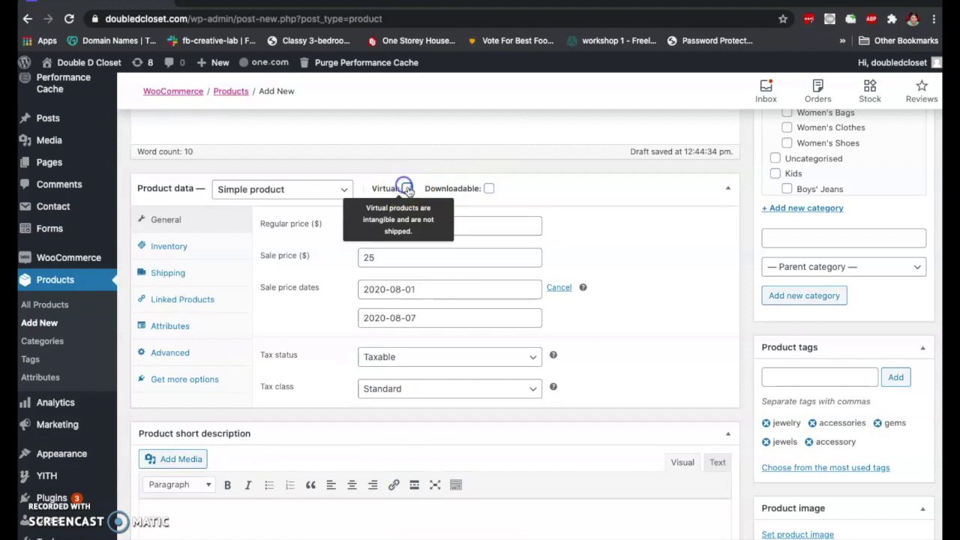
left_click(489, 189)
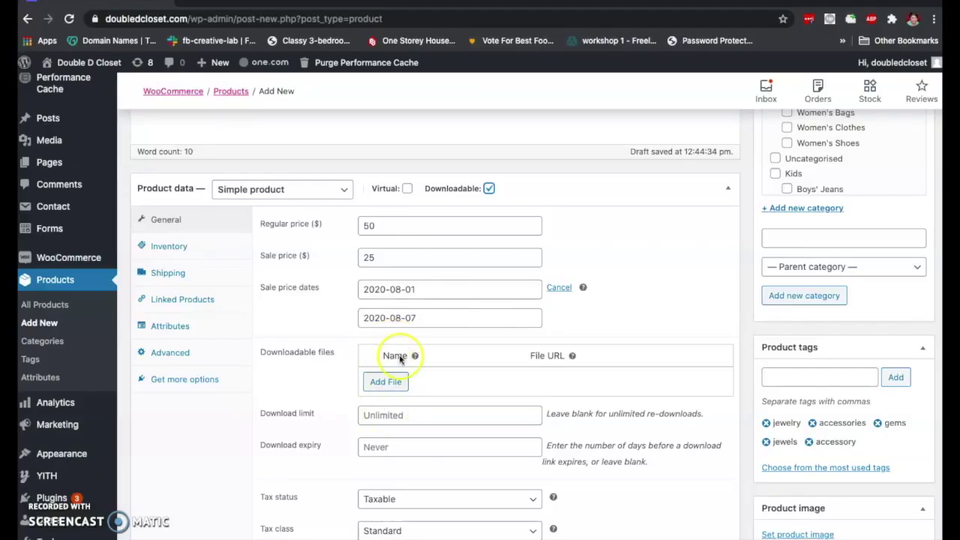
scroll(431, 437, "down", 1)
scroll(431, 438, "down", 1)
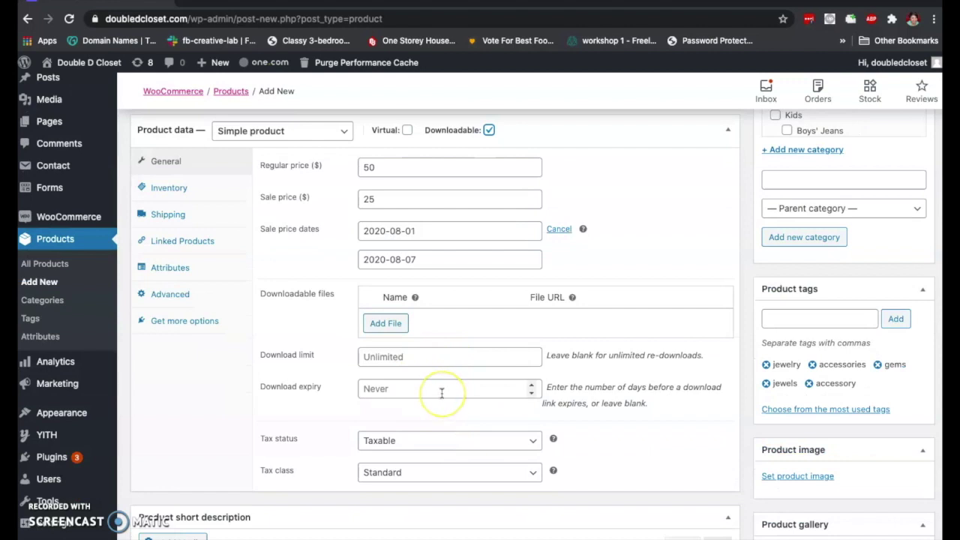
left_click(490, 131)
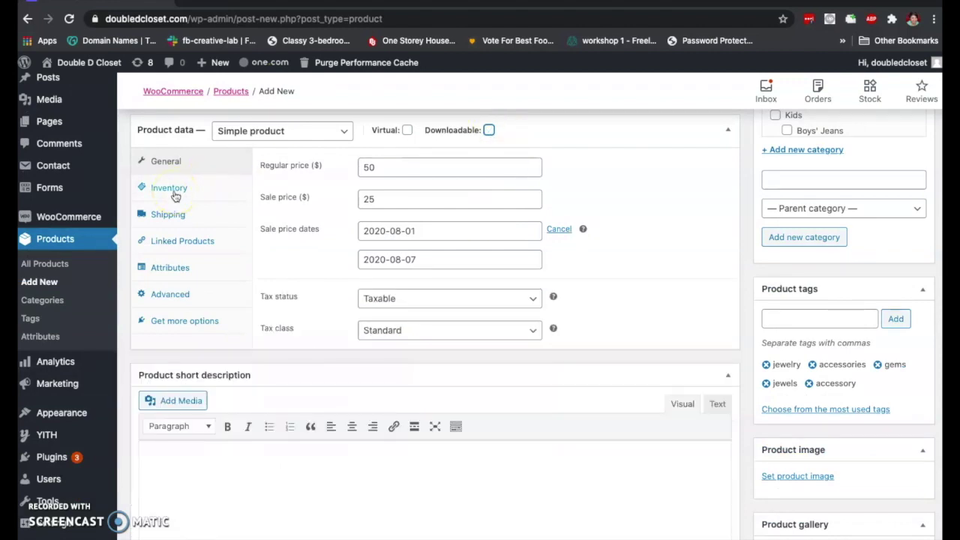
Step: Review the product's inventory settings, including the help text and suggested entries for the SKU, leaving the SKU empty
left_click(170, 188)
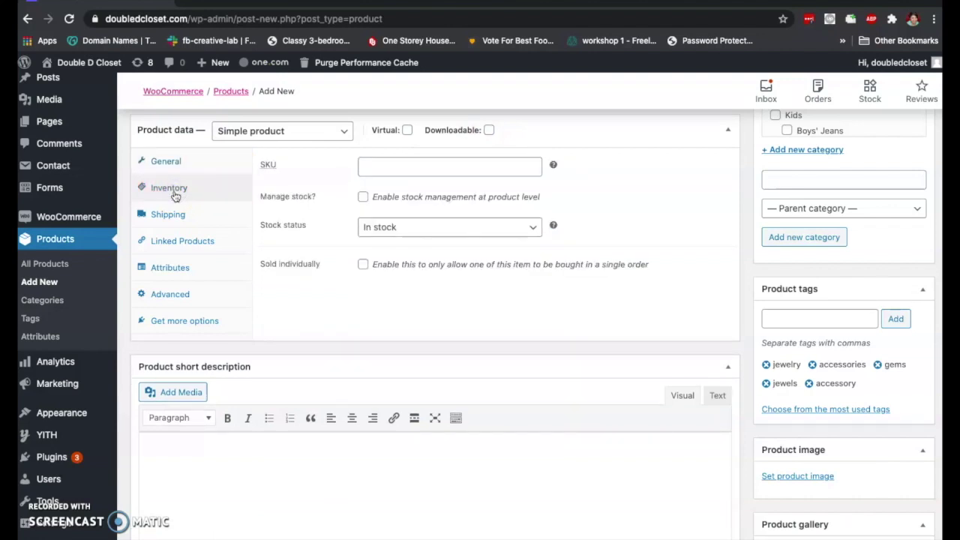
left_click(367, 167)
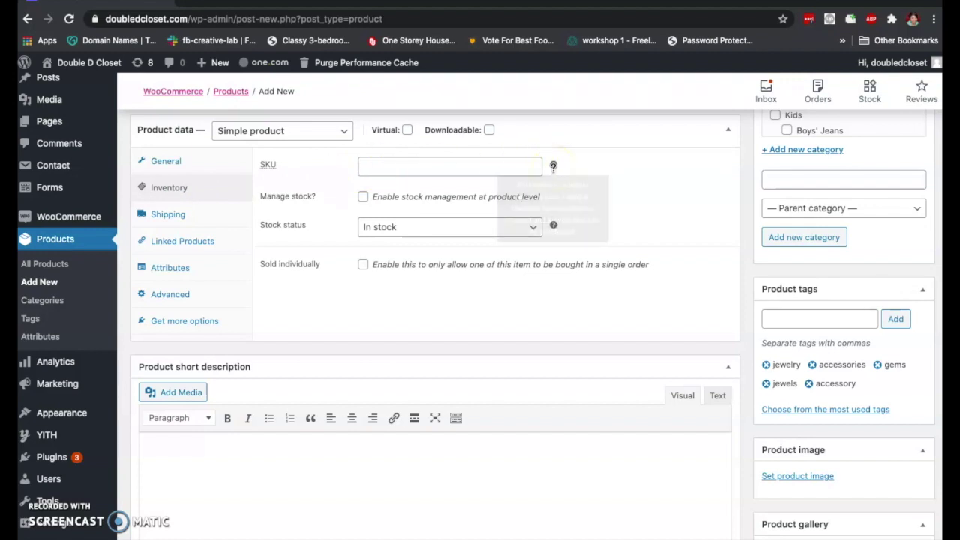
mouse_move(554, 165)
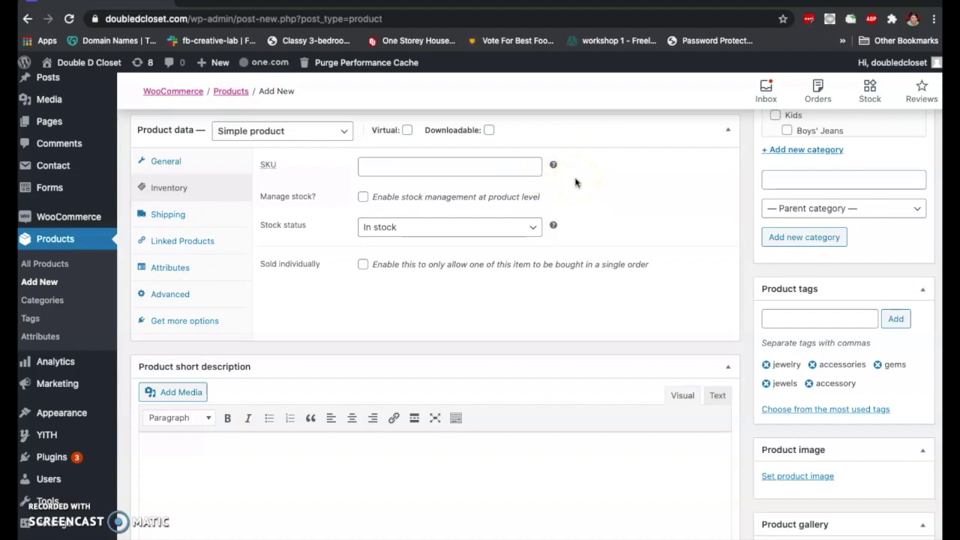
left_click(459, 164)
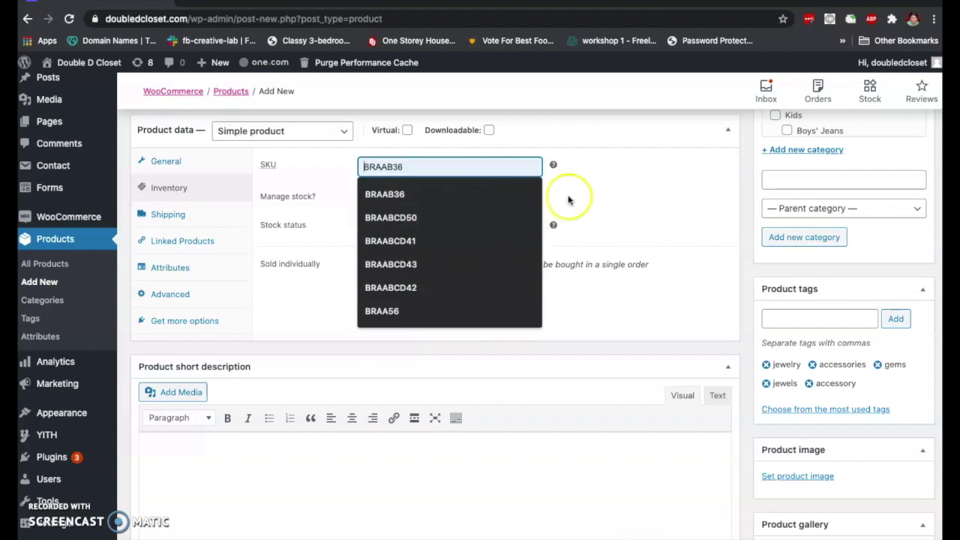
left_click(604, 208)
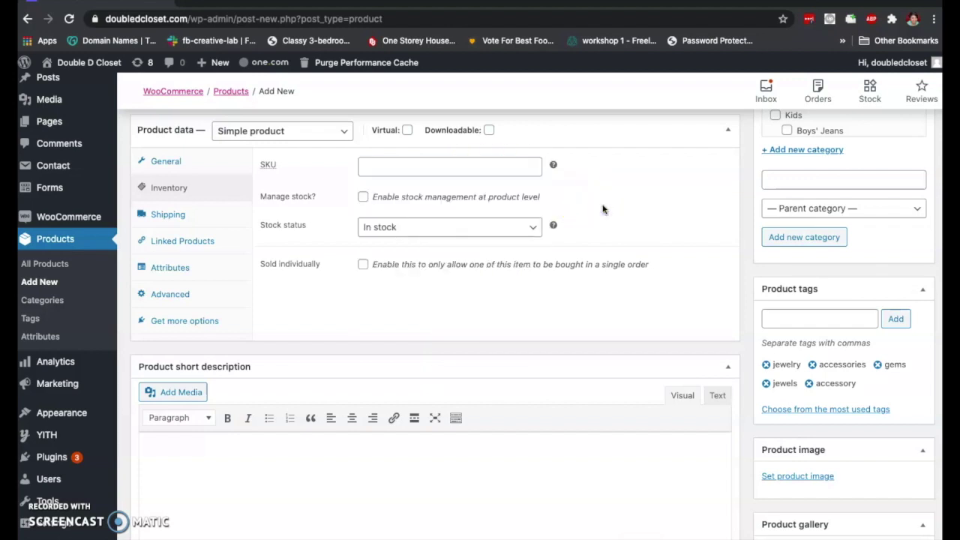
left_click(587, 207)
Step: Try product-level stock management to examine its stock quantity, back-order and low stock threshold settings, then switch it off again
left_click(362, 198)
left_click(362, 198)
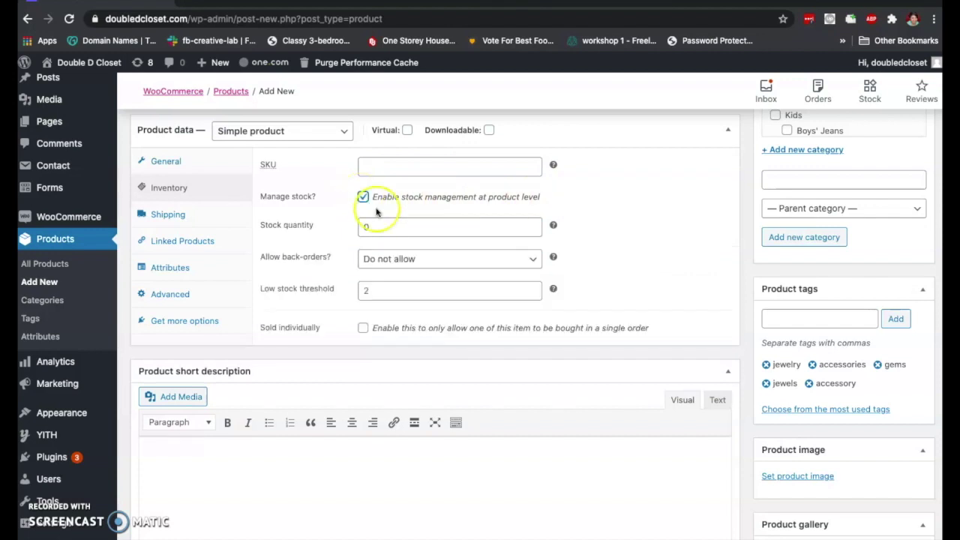
left_click(386, 225)
mouse_move(554, 223)
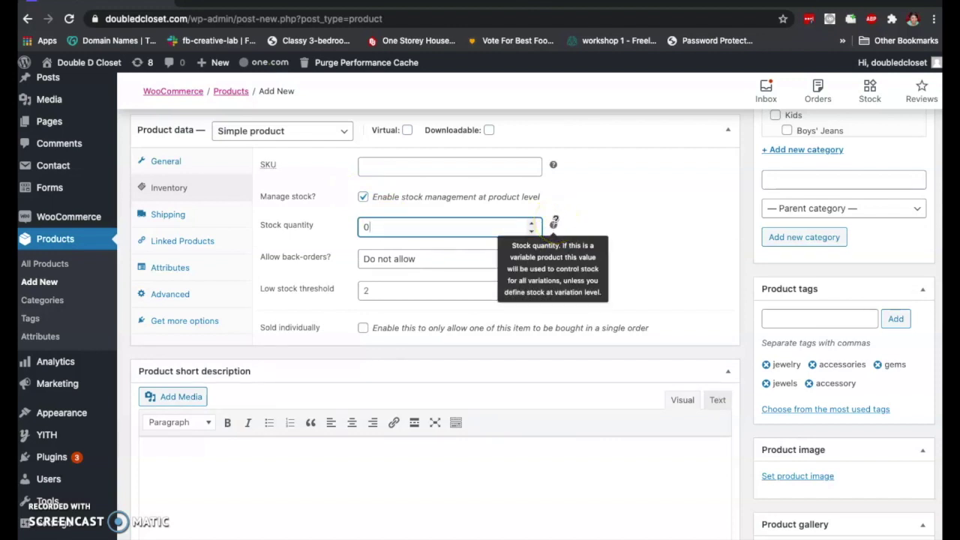
left_click(426, 263)
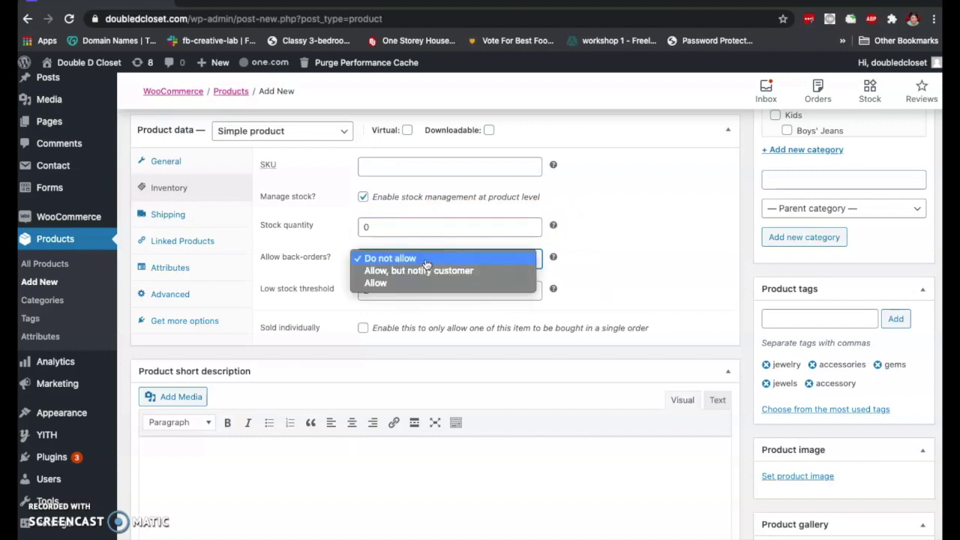
left_click(324, 276)
left_click(384, 291)
type("2")
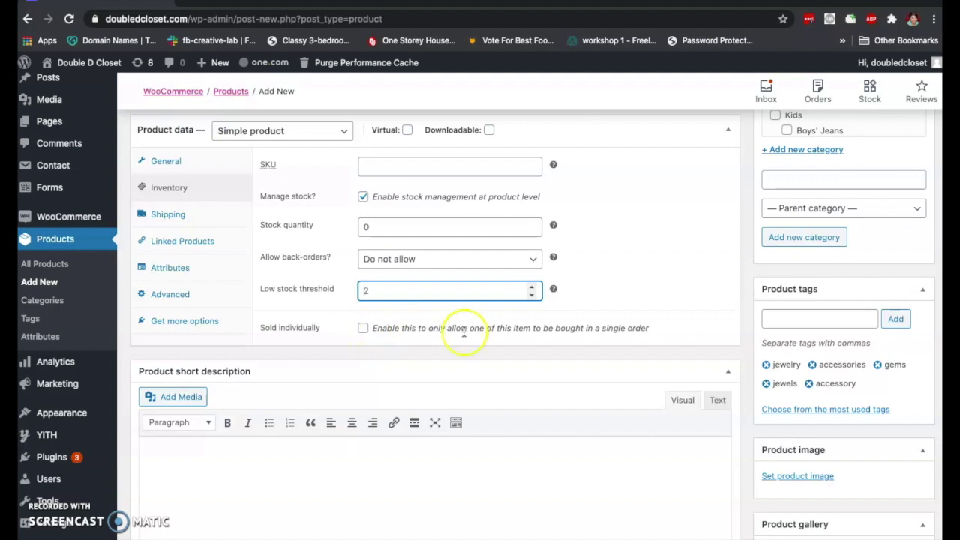
left_click(364, 197)
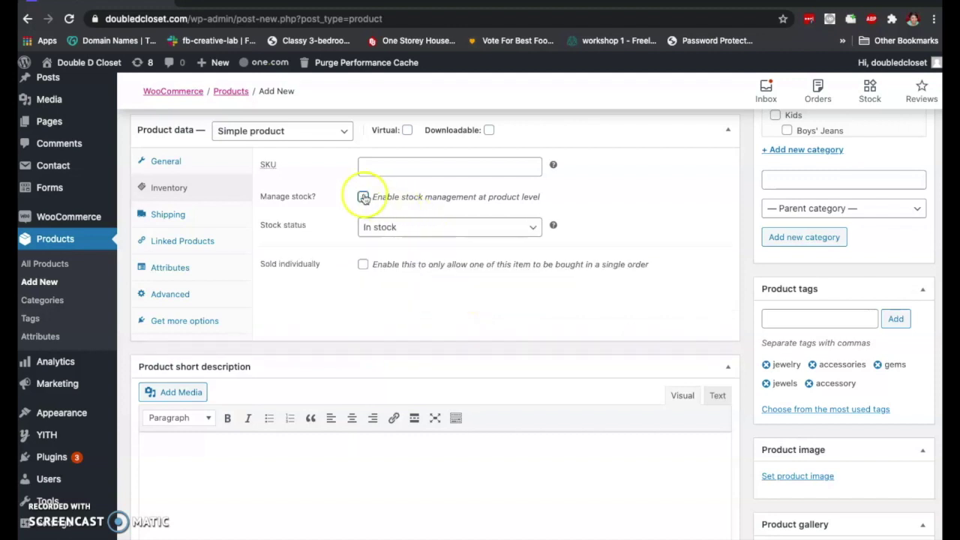
Step: Examine the product's shipping settings for weight, dimensions and shipping class without changing any of them
left_click(207, 215)
left_click(405, 165)
left_click(370, 201)
left_click(421, 162)
left_click(435, 232)
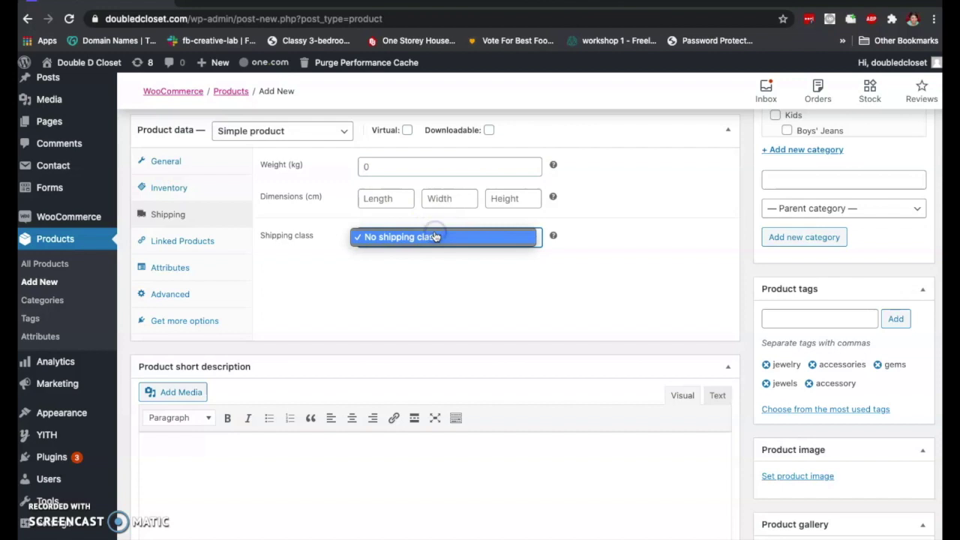
left_click(555, 236)
mouse_move(553, 235)
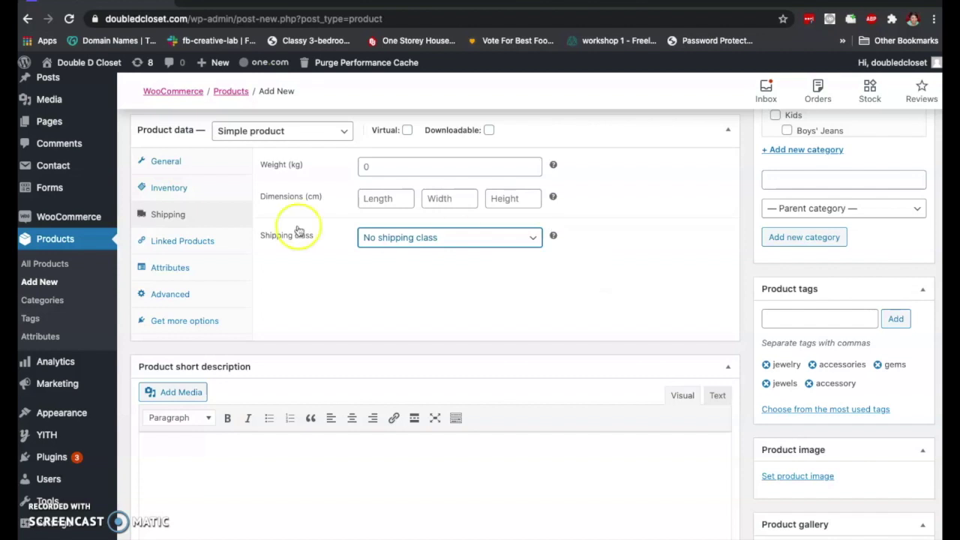
mouse_move(82, 219)
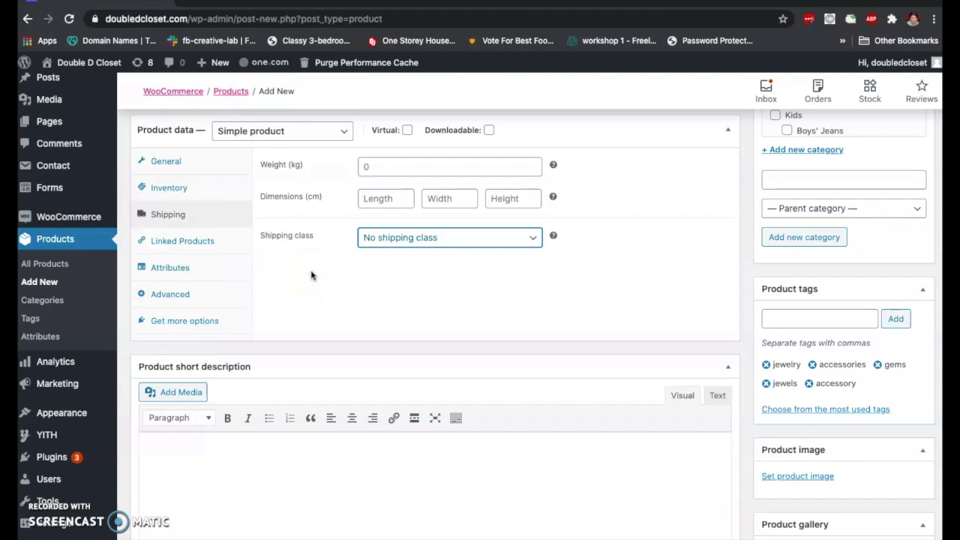
Step: Examine the linked product settings and read the explanations of upsells and cross-sells
left_click(227, 241)
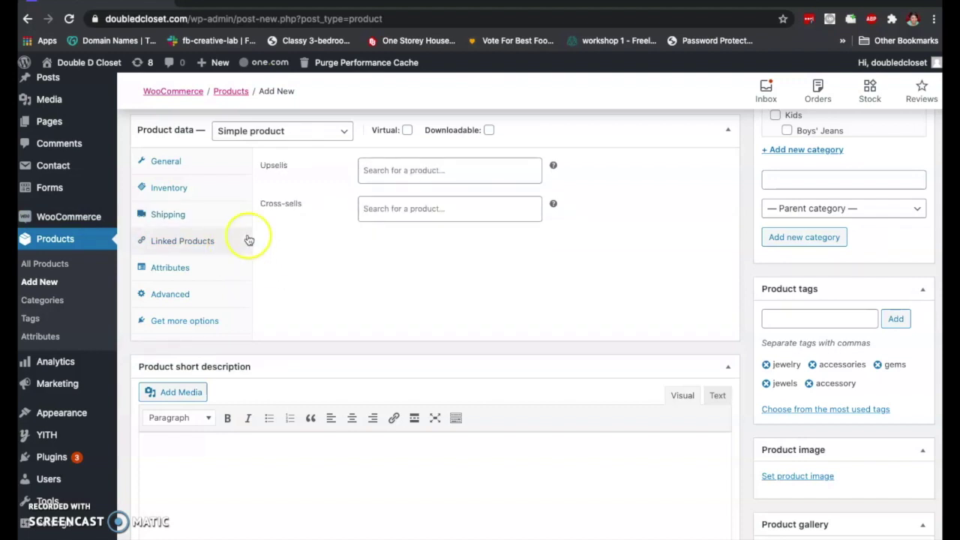
left_click(435, 172)
left_click(311, 191)
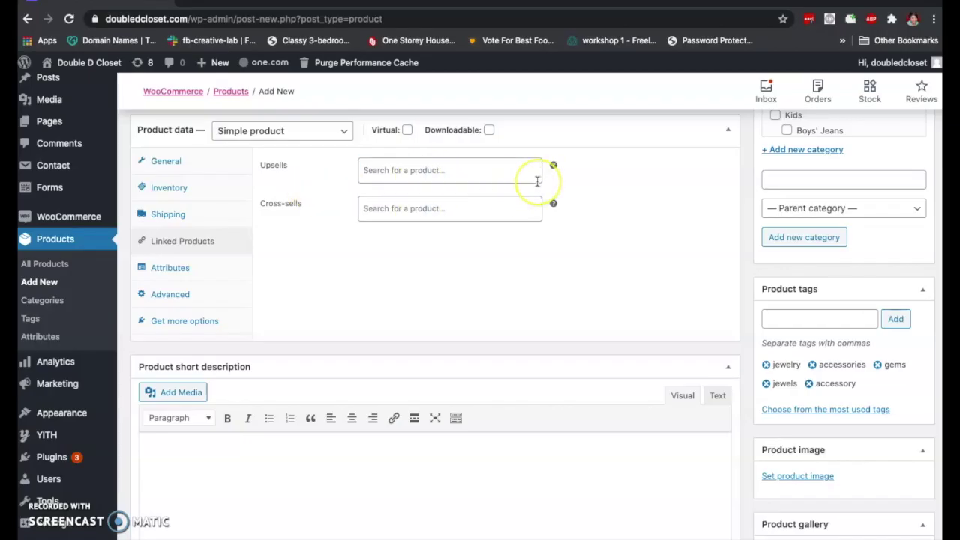
mouse_move(553, 164)
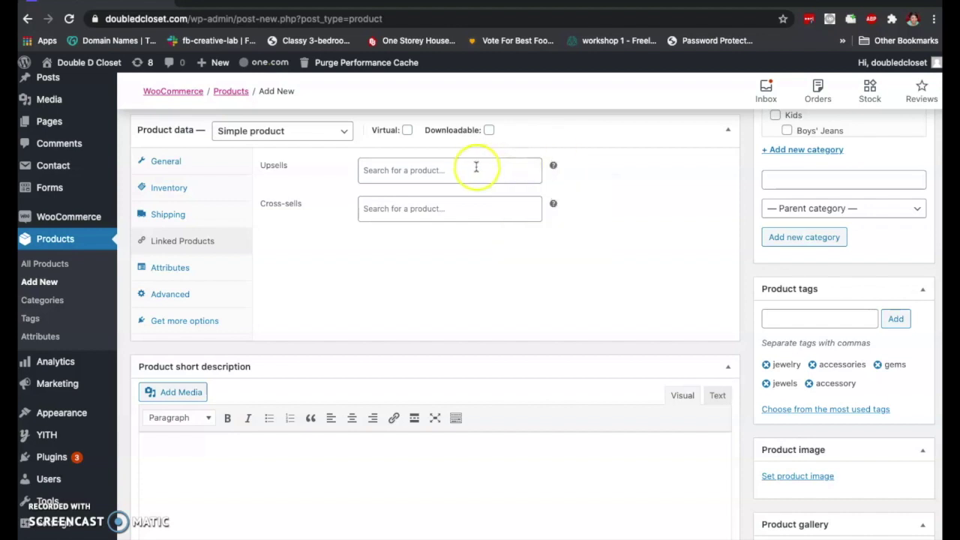
mouse_move(553, 203)
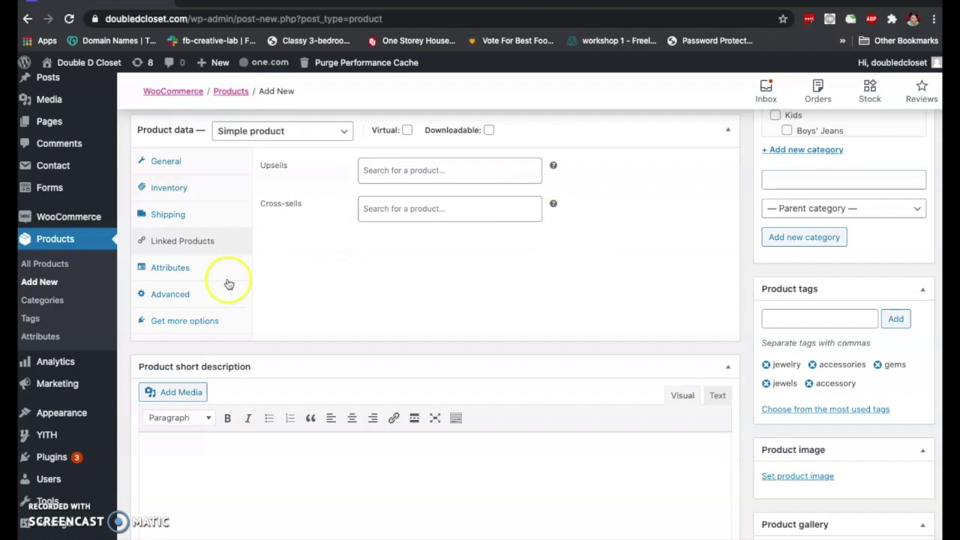
Step: Look through the product's attribute settings, its advanced purchase note, menu order and review settings, and the recommended extensions
left_click(196, 274)
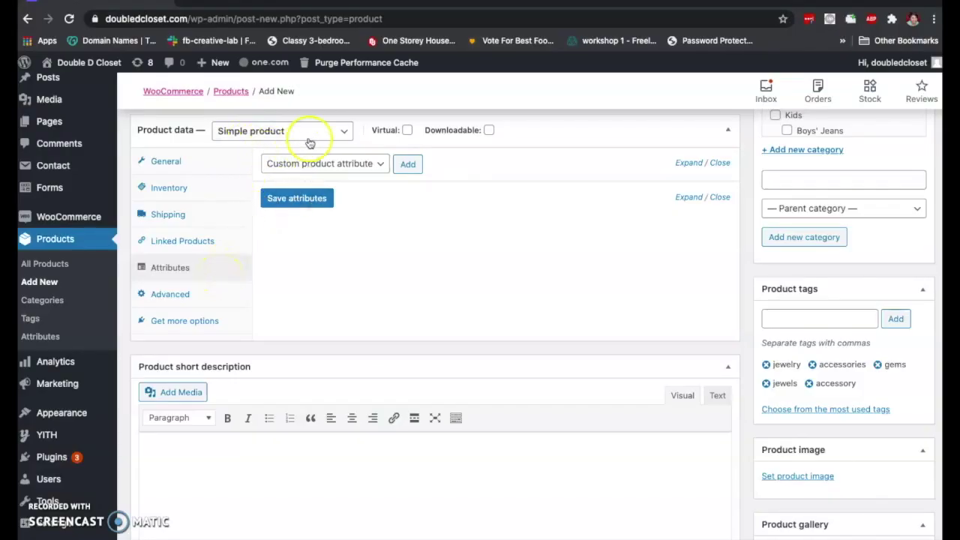
left_click(199, 296)
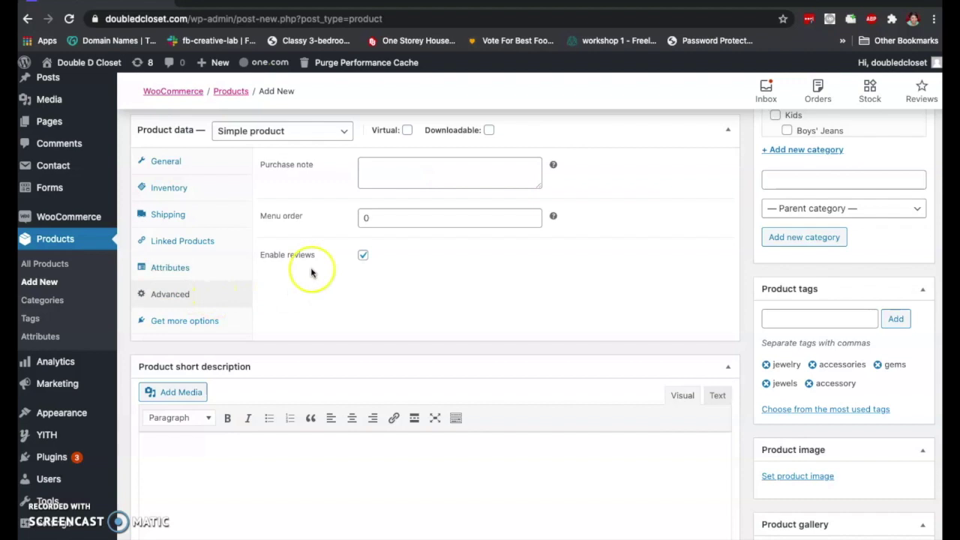
left_click(401, 171)
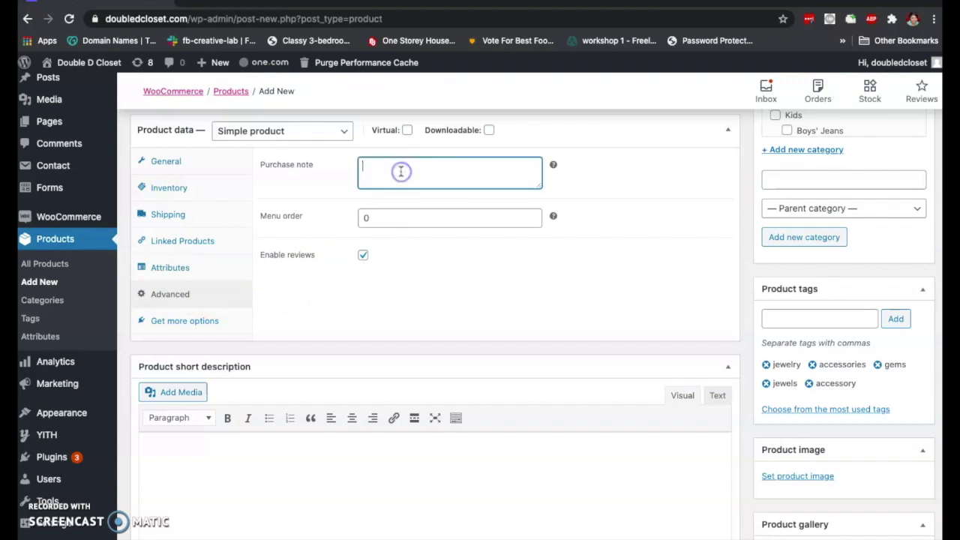
left_click(452, 167)
left_click(415, 221)
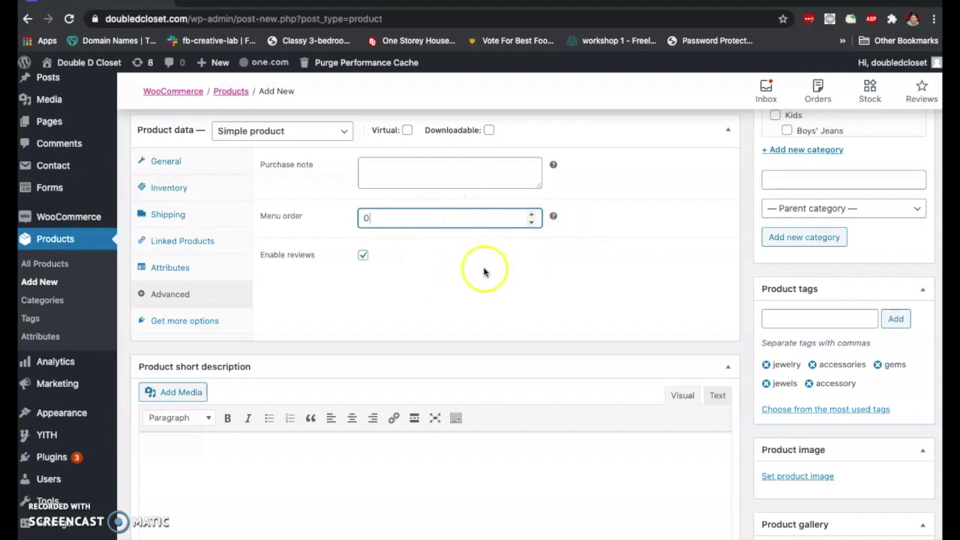
left_click(347, 276)
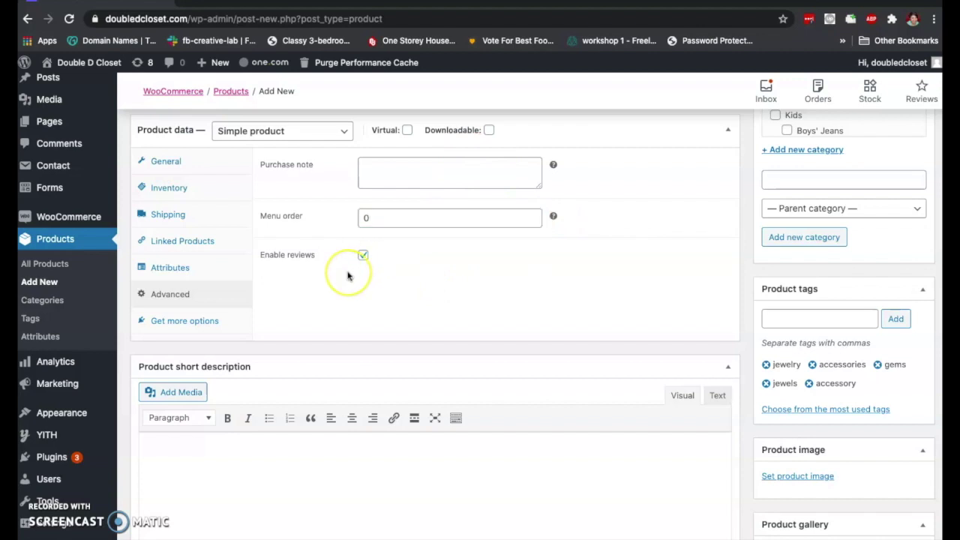
left_click(204, 320)
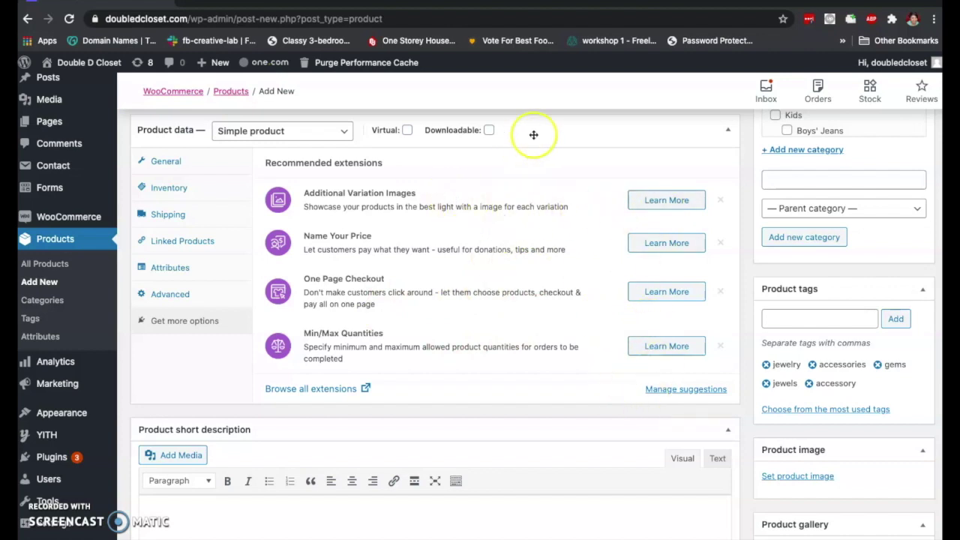
Step: Change the product type to Variable product and check its tax status choices, keeping Taxable
left_click(269, 131)
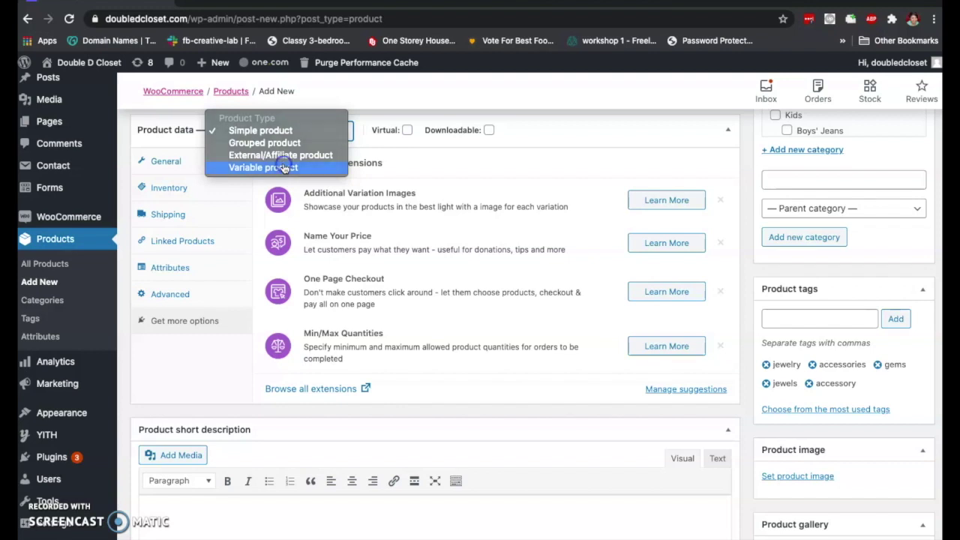
left_click(284, 168)
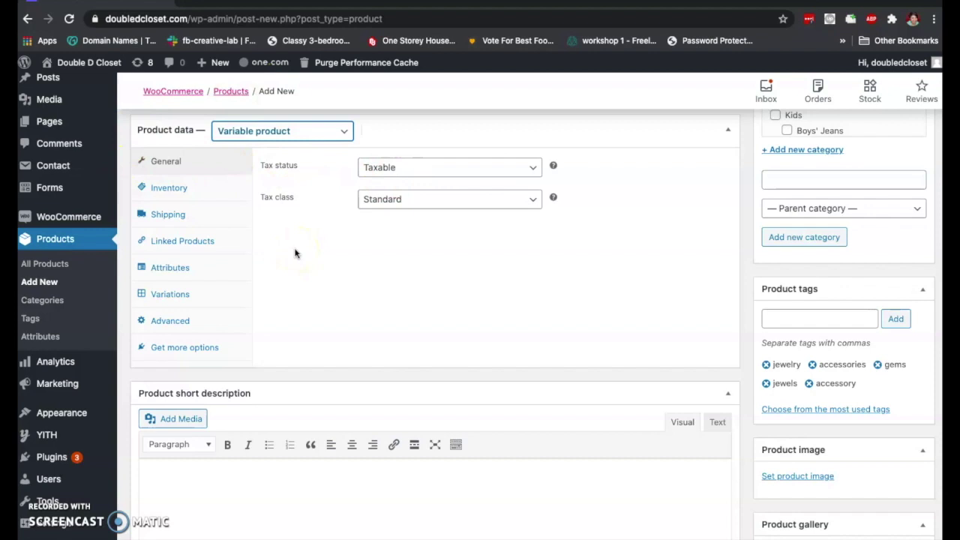
left_click(422, 173)
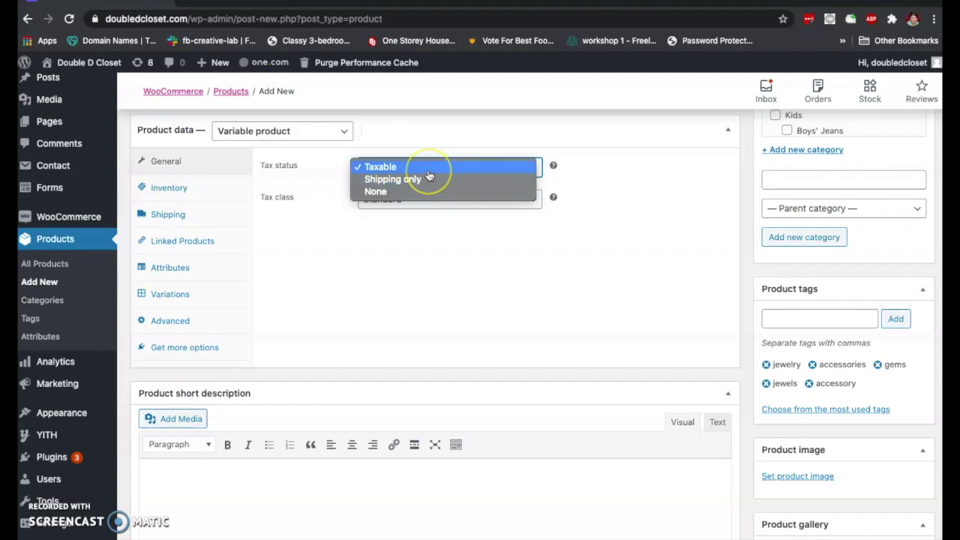
left_click(440, 233)
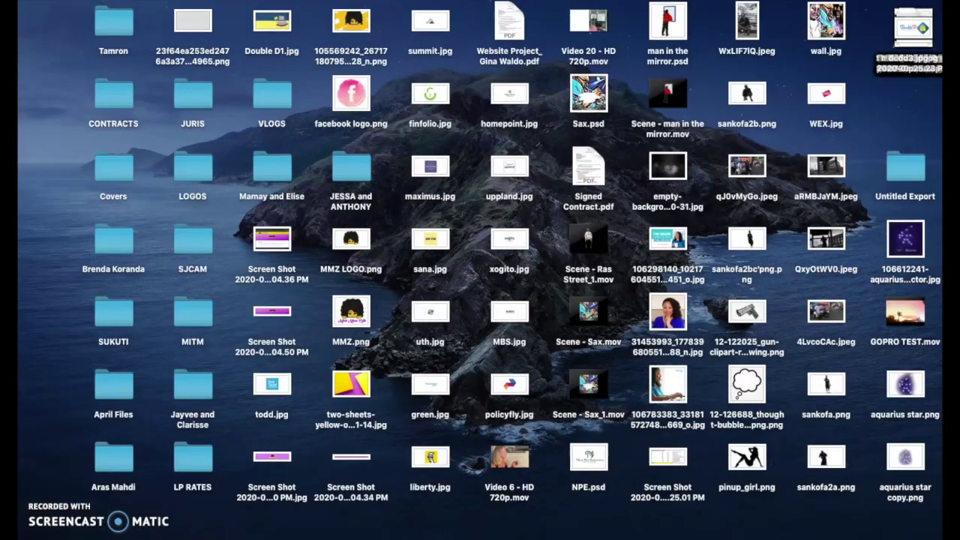
Step: Return from the desktop to the product page in Google Chrome
left_click(400, 438)
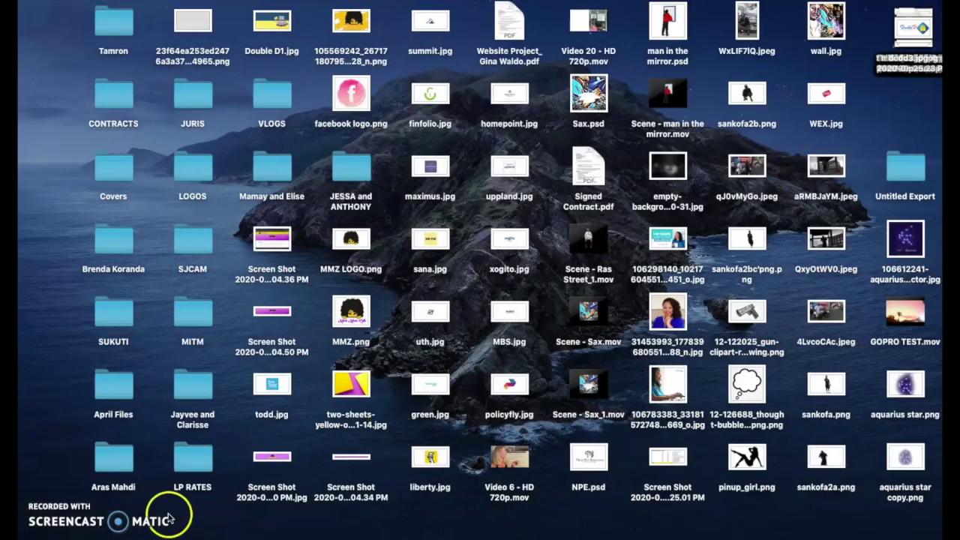
mouse_move(135, 534)
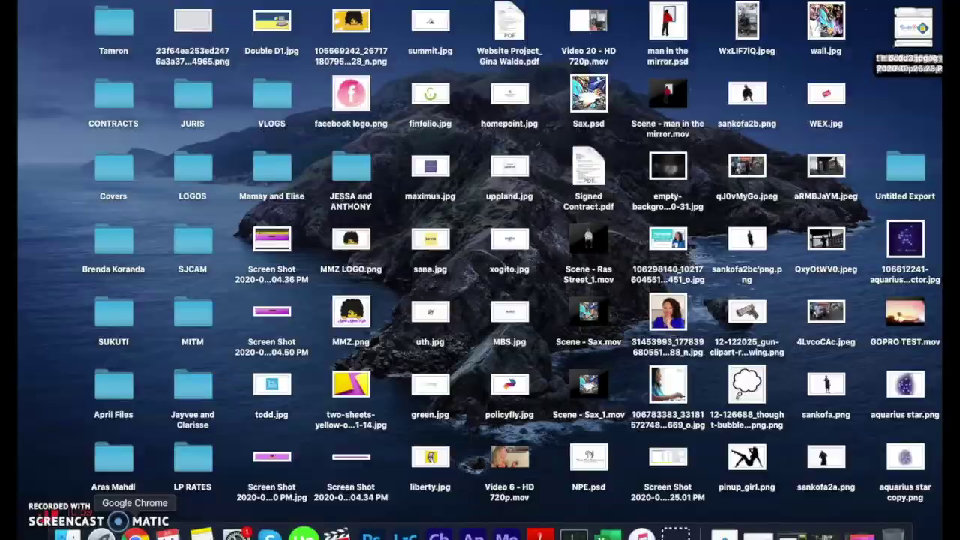
left_click(135, 535)
Step: Review the variable product's tax class choices and its inventory, shipping and linked product settings without changing them
left_click(382, 200)
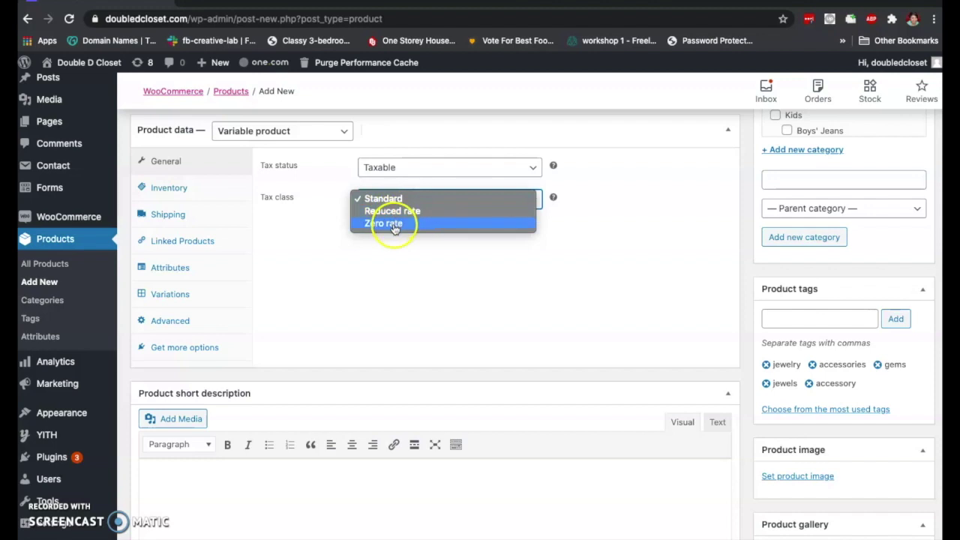
left_click(238, 199)
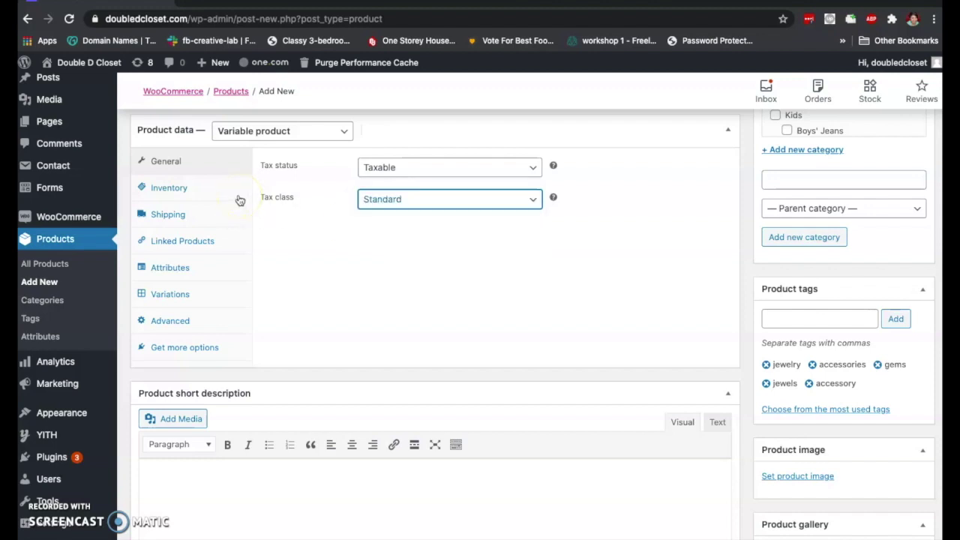
left_click(205, 193)
left_click(397, 165)
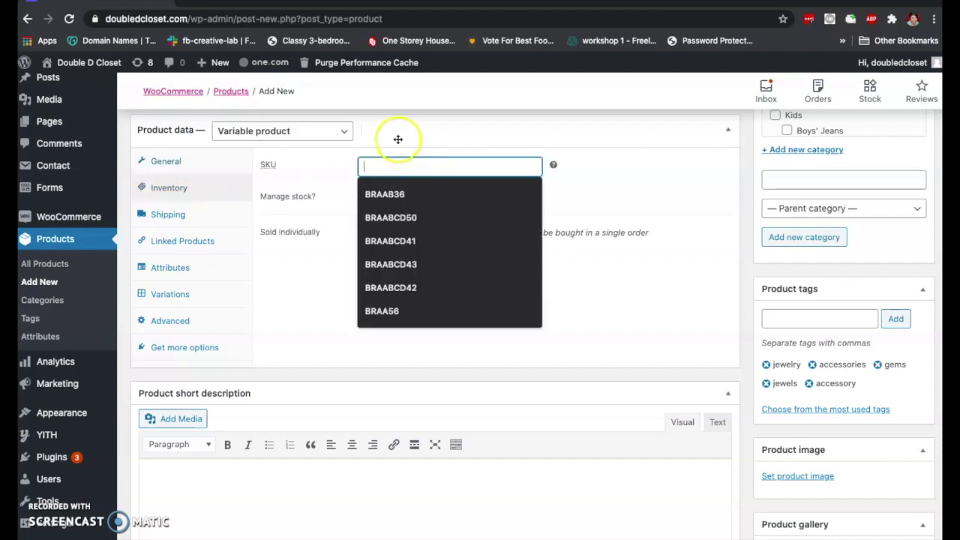
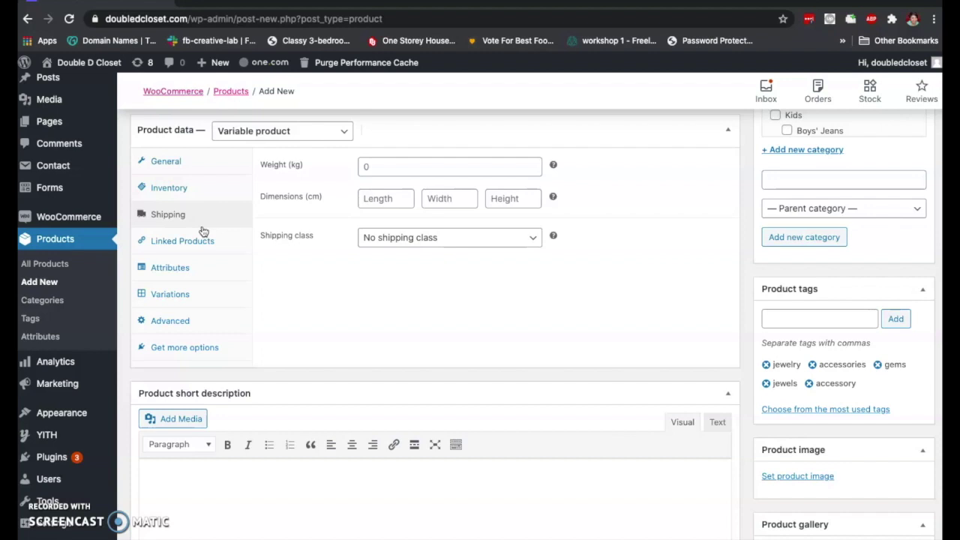
left_click(204, 240)
Step: Add a new custom product attribute to the variable product
left_click(215, 267)
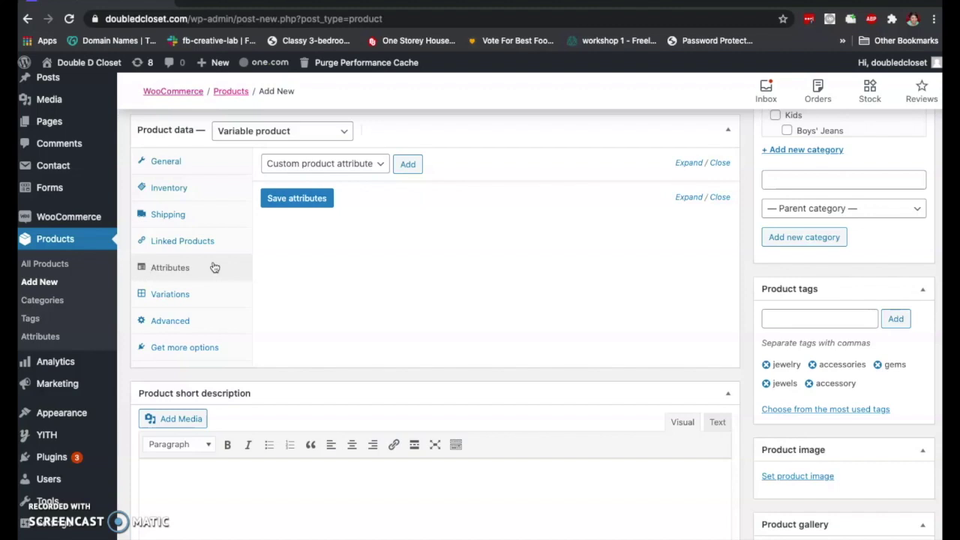
left_click(319, 203)
left_click(421, 163)
left_click(417, 169)
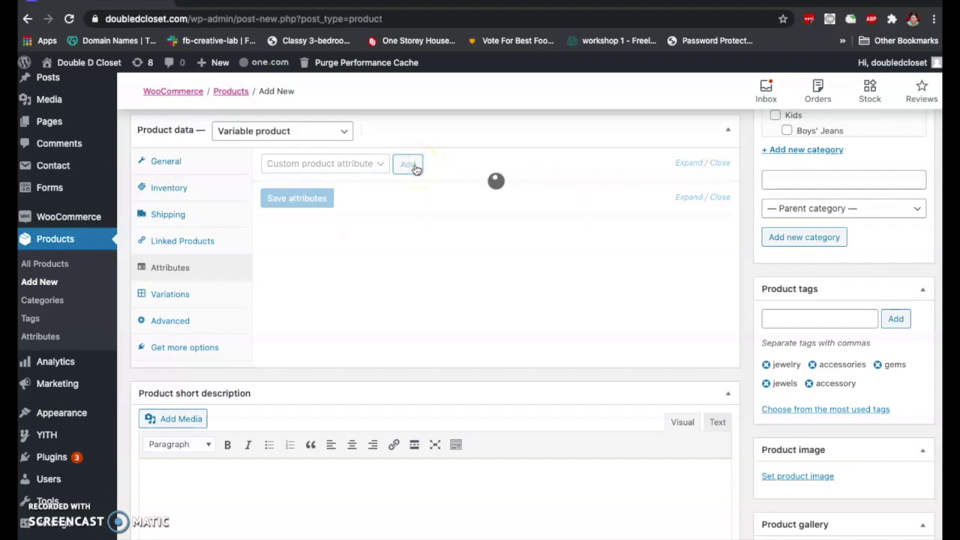
Step: Name the new attribute Size, mark it as used for variations, enter the values S|M|L|XL and save it
left_click(333, 239)
type("Size")
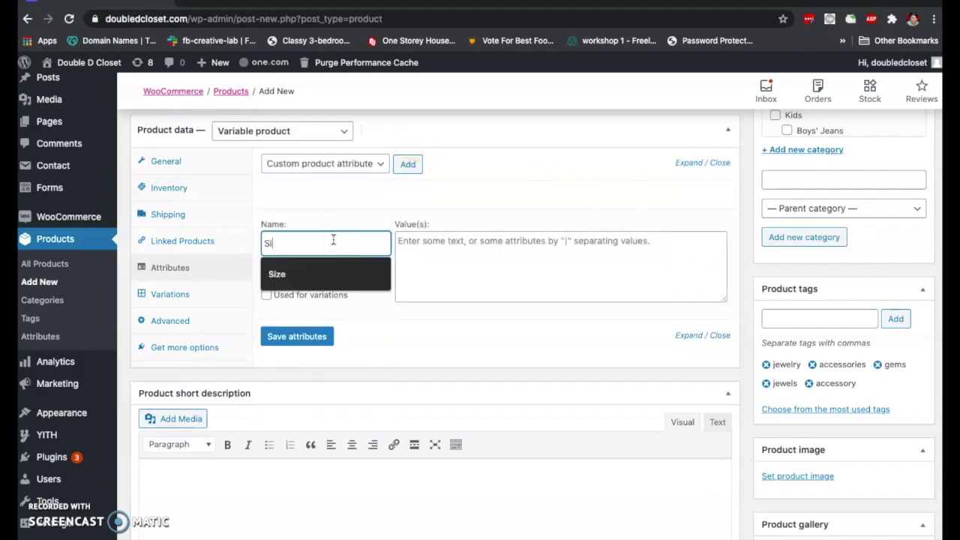
left_click(268, 295)
left_click(424, 269)
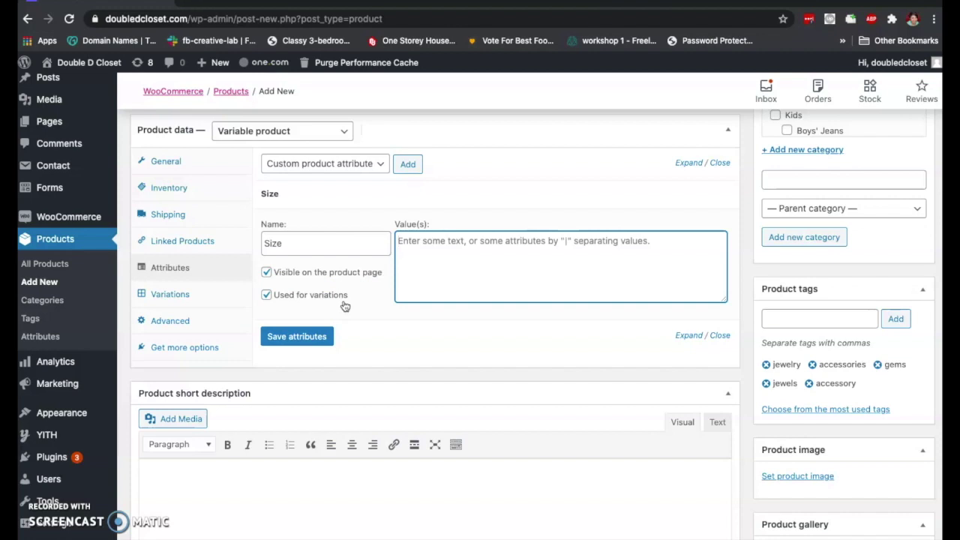
left_click(564, 255)
left_click(547, 251)
type("S")
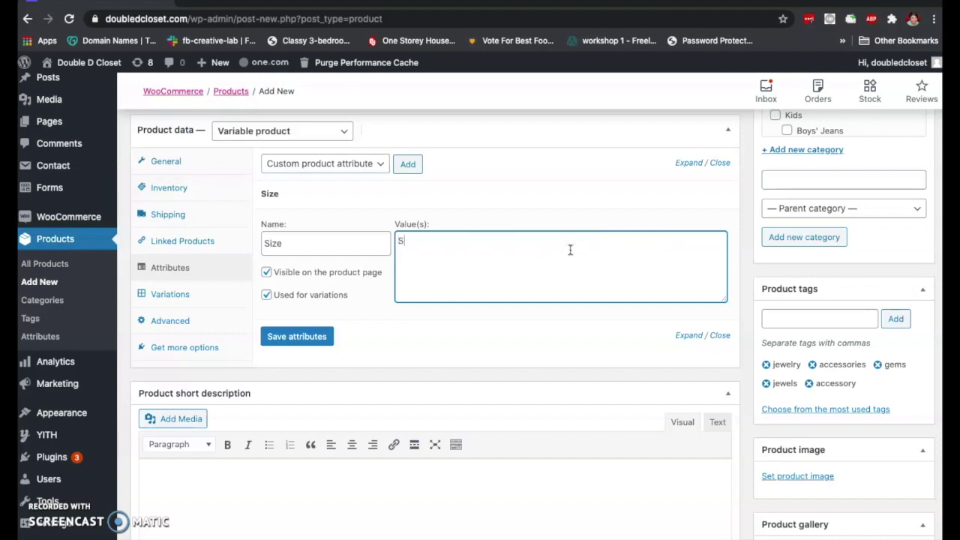
type("|M|L|XL")
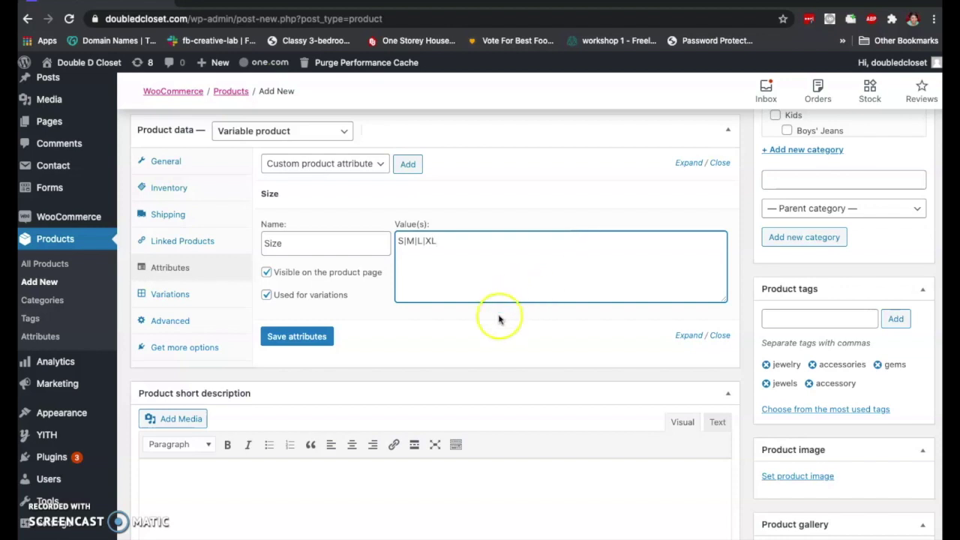
left_click(319, 337)
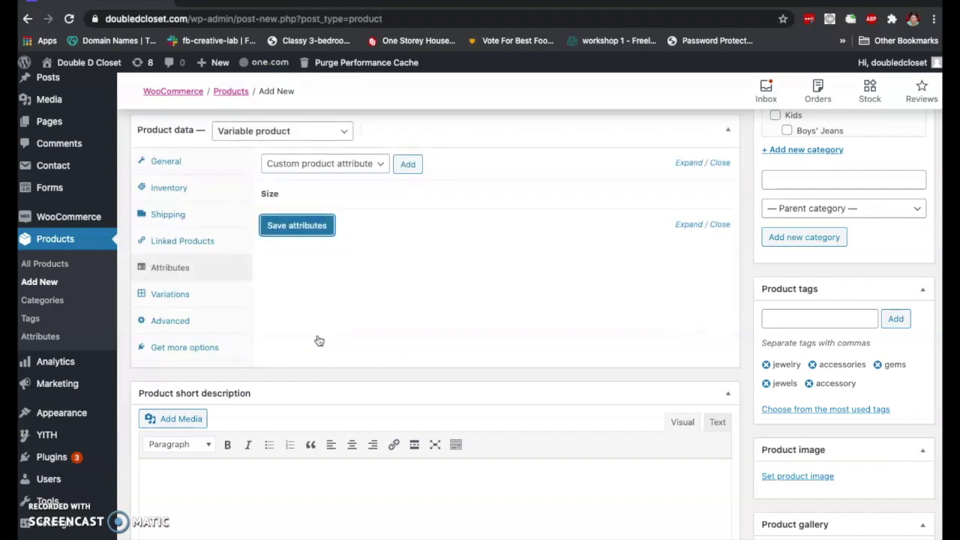
Step: Add a second custom attribute named Colors, used for variations, with the values Red|Blue|Yellow, and save it
left_click(410, 165)
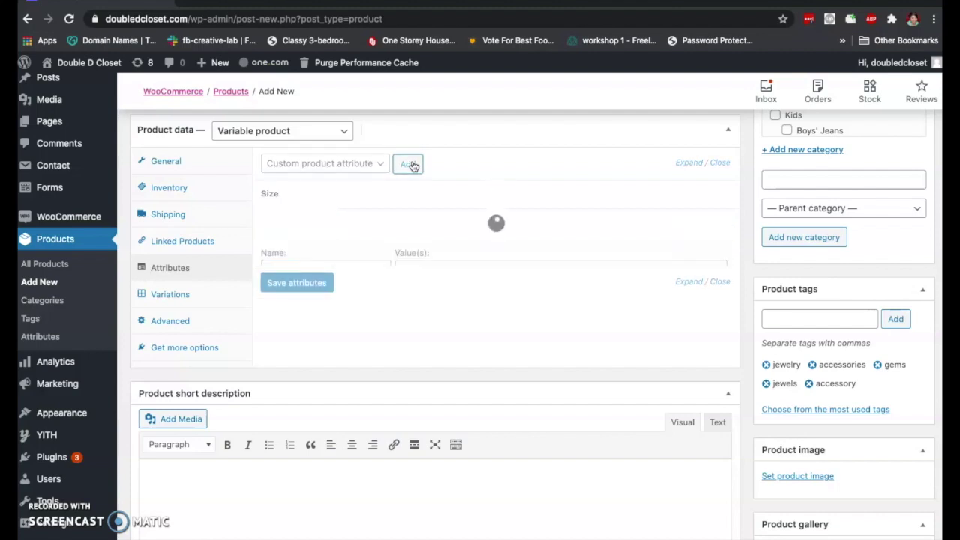
left_click(337, 271)
type("C")
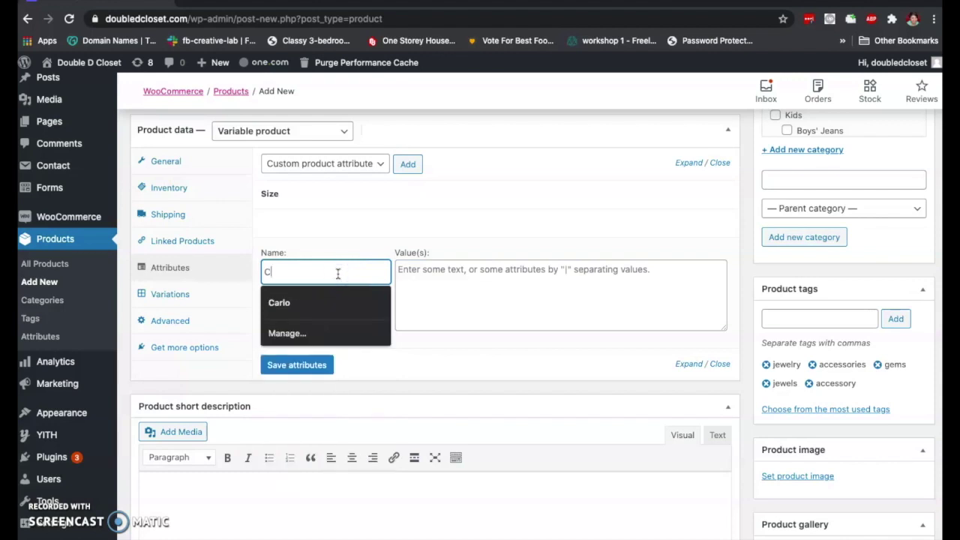
type("olors")
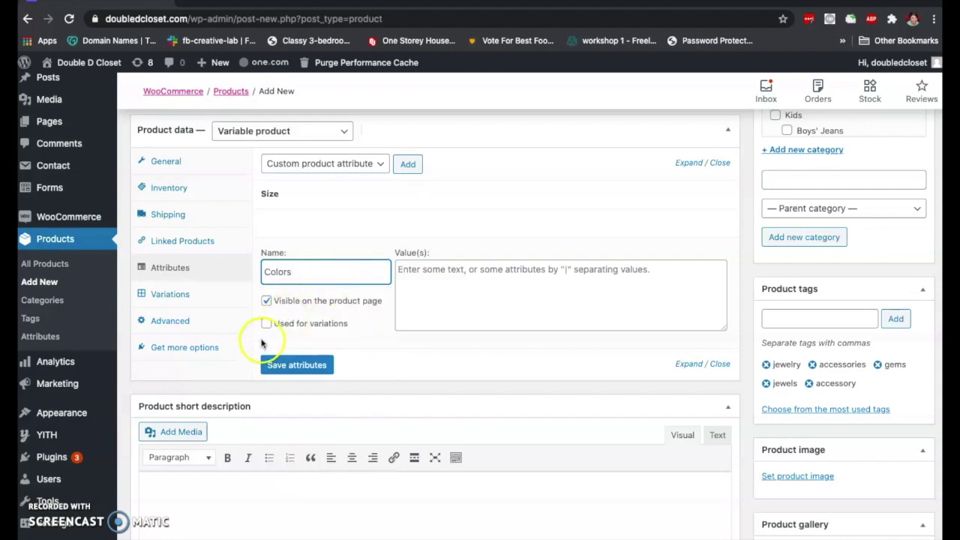
left_click(266, 325)
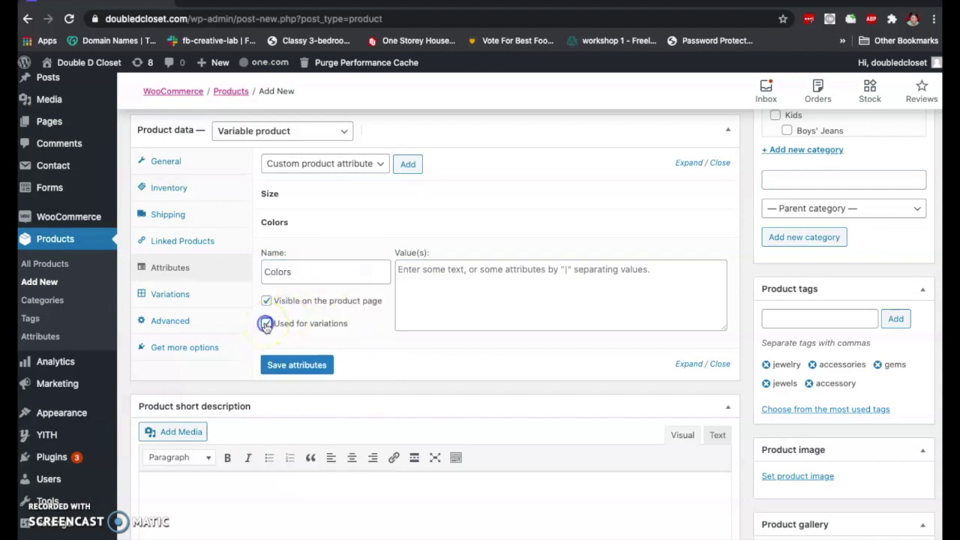
left_click(437, 286)
type("Re")
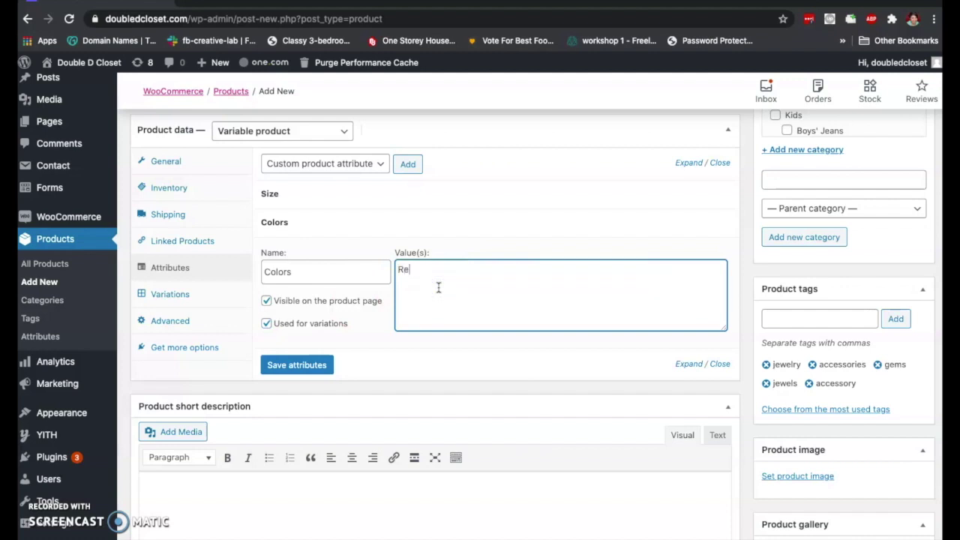
type("d|Blue|Yellow")
left_click(303, 366)
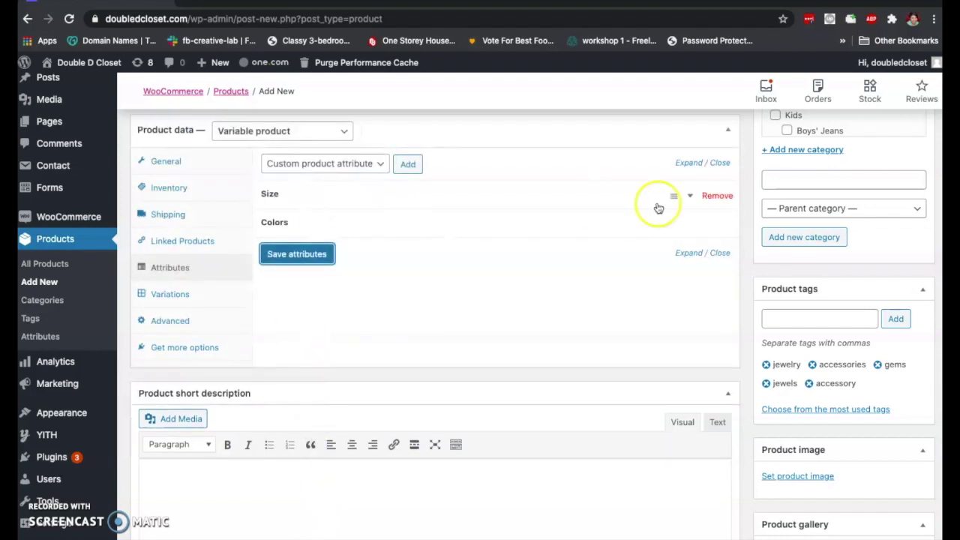
Step: Check the saved Size and Colors attributes and create variations from all attributes
left_click(632, 197)
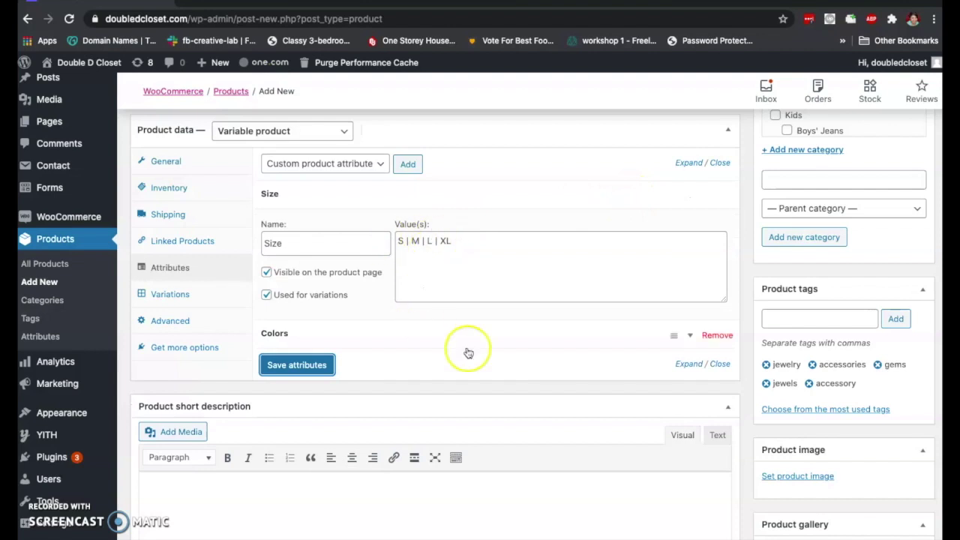
left_click(537, 333)
scroll(536, 330, "down", 2)
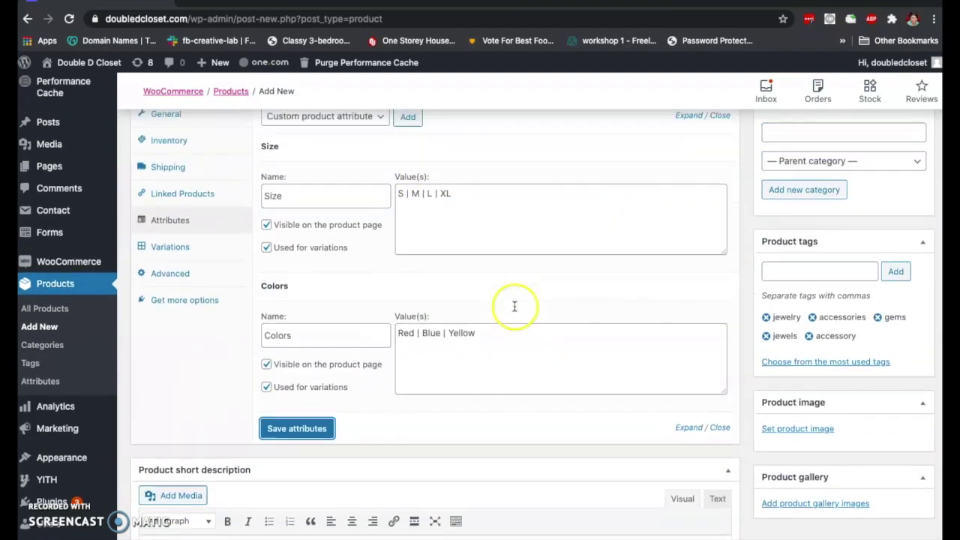
left_click(199, 263)
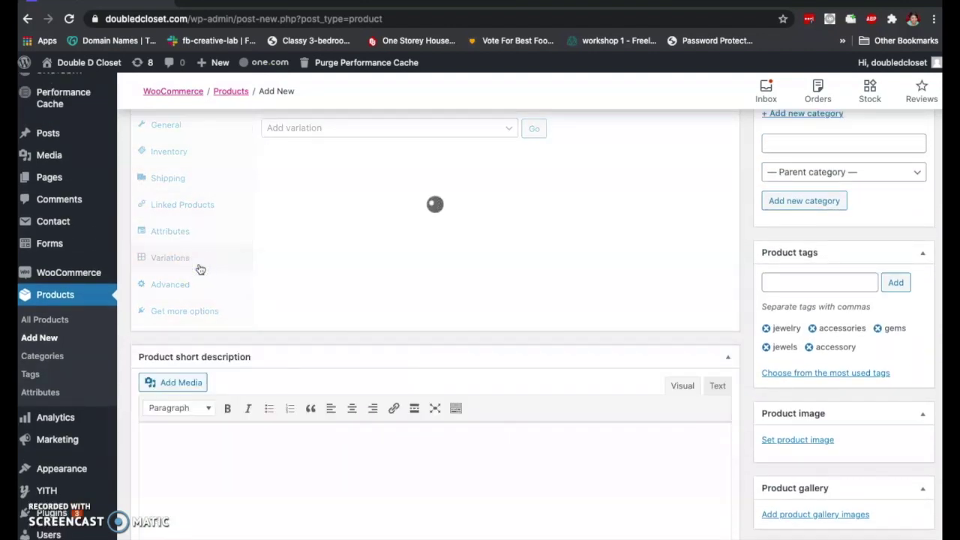
left_click(368, 127)
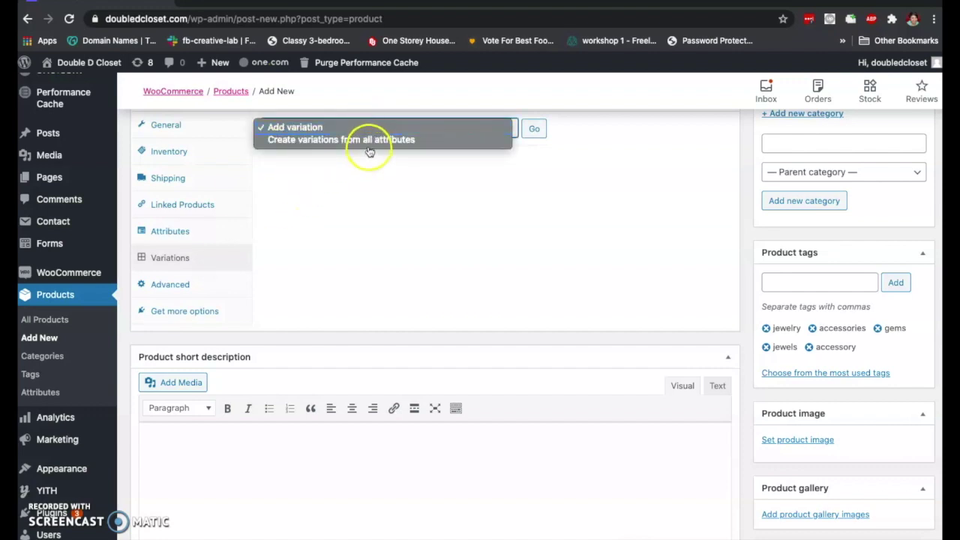
left_click(368, 141)
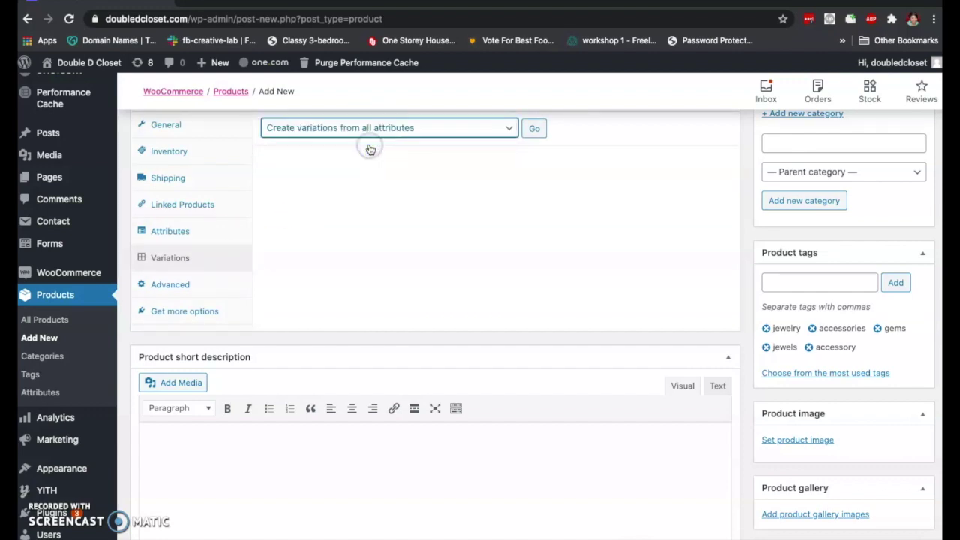
left_click(533, 126)
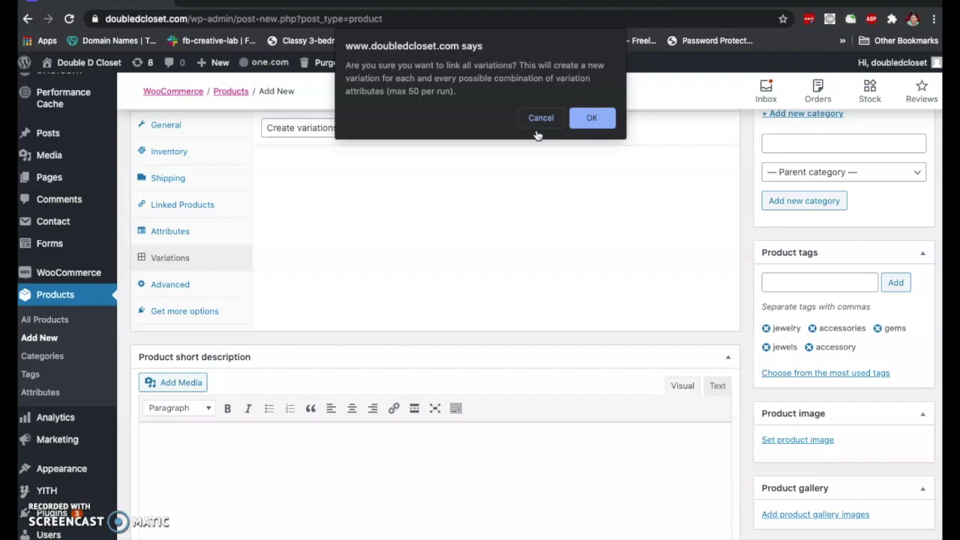
left_click(589, 117)
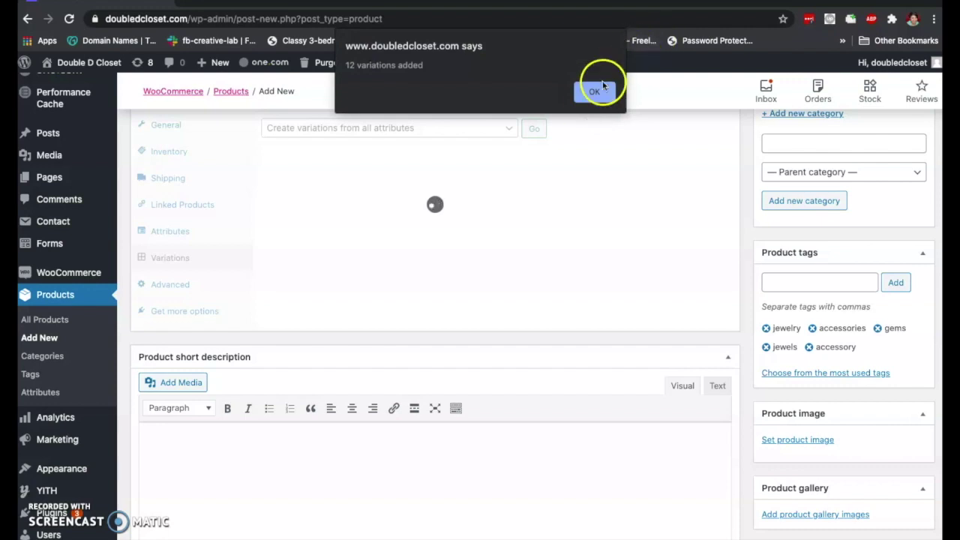
left_click(595, 90)
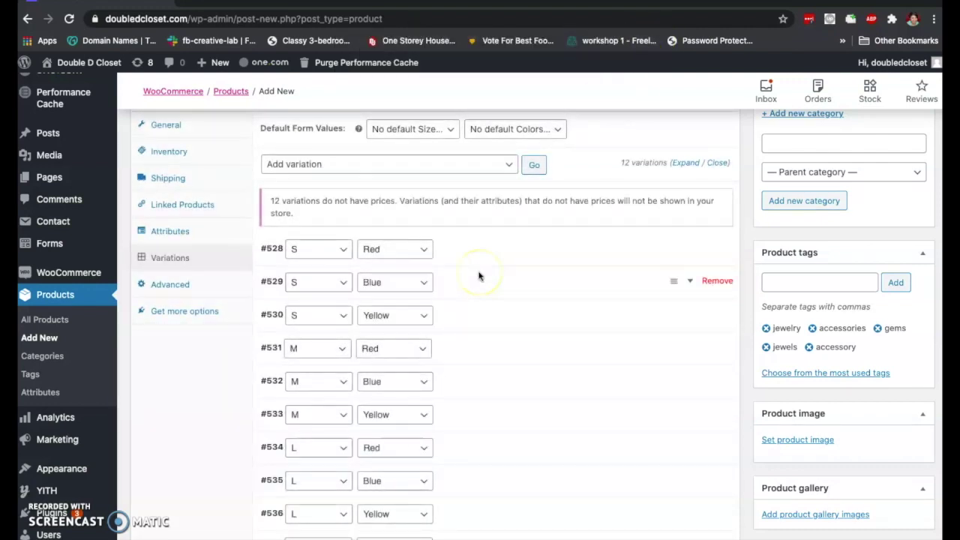
Step: Set the media library photo of the red handbag and red heels as the image of the S / Red variation
scroll(479, 276, "down", 2)
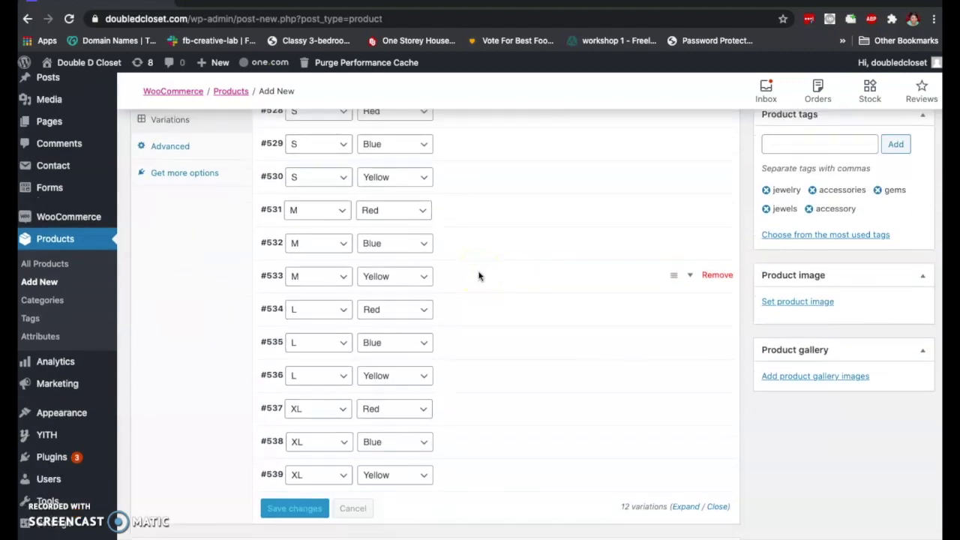
scroll(480, 276, "up", 1)
left_click(424, 217)
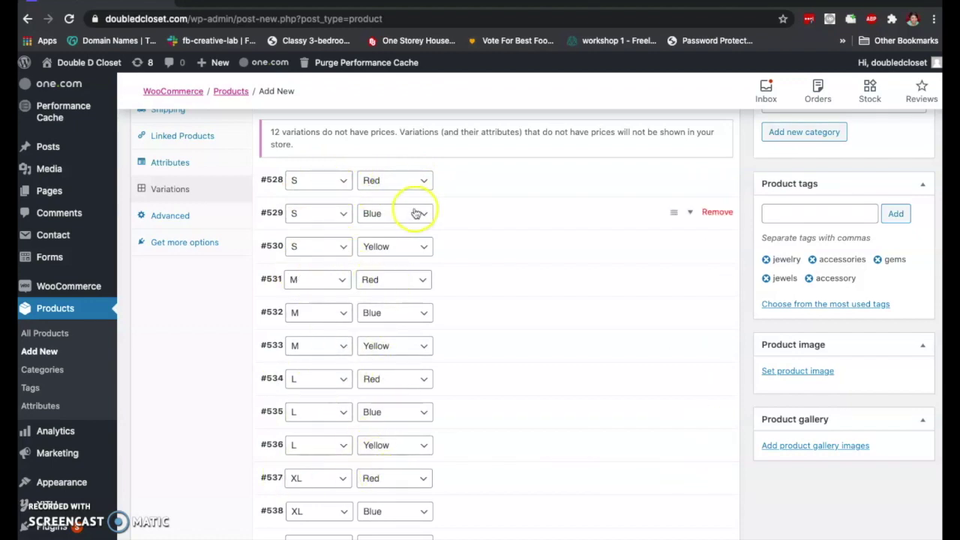
scroll(329, 407, "down", 2)
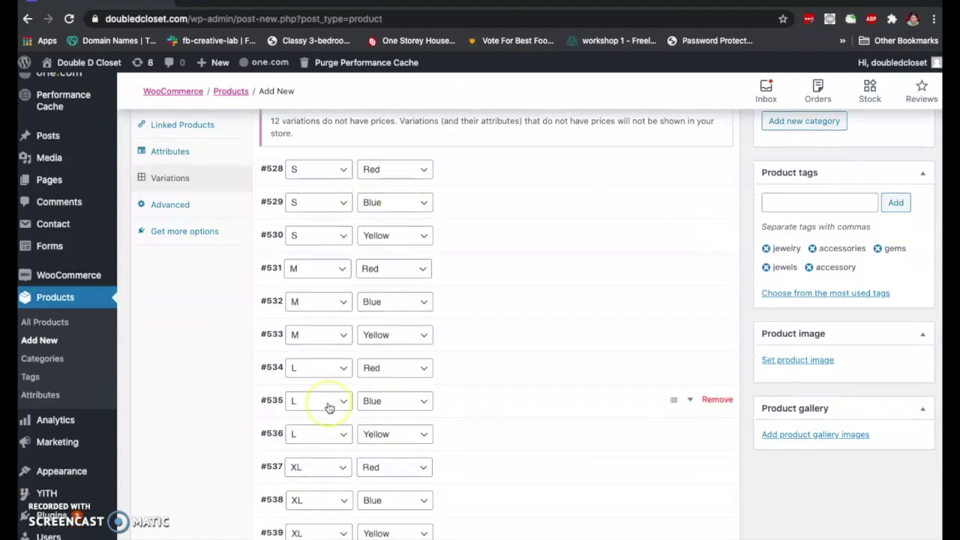
scroll(330, 408, "up", 2)
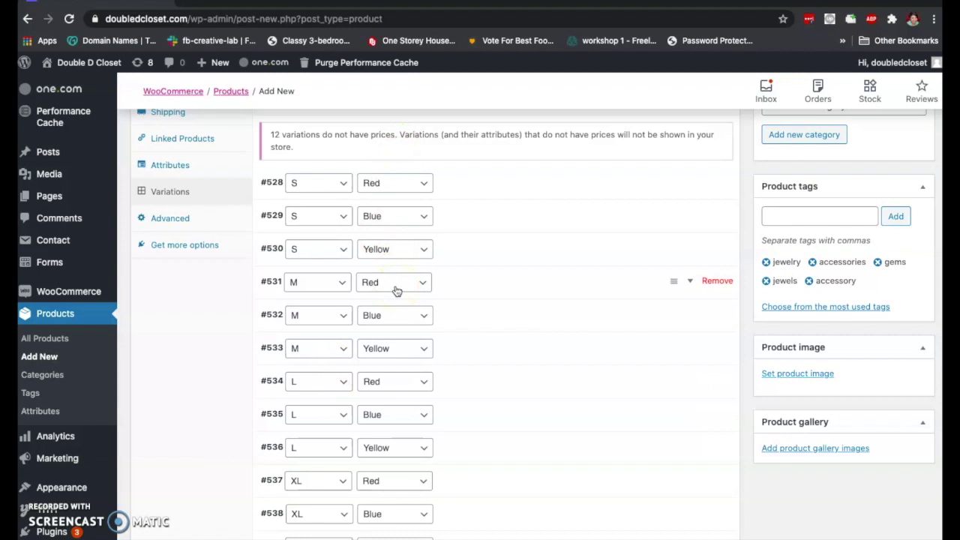
left_click(560, 190)
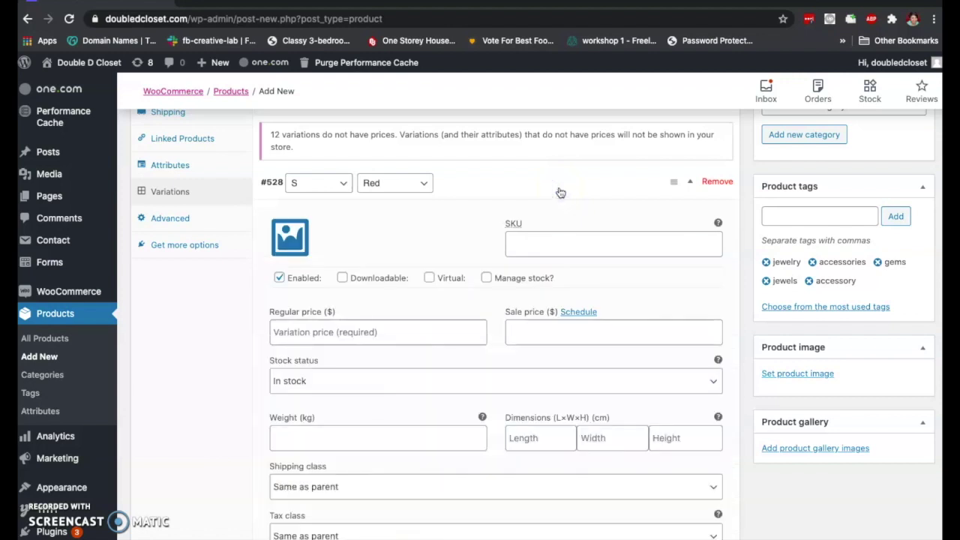
left_click(290, 236)
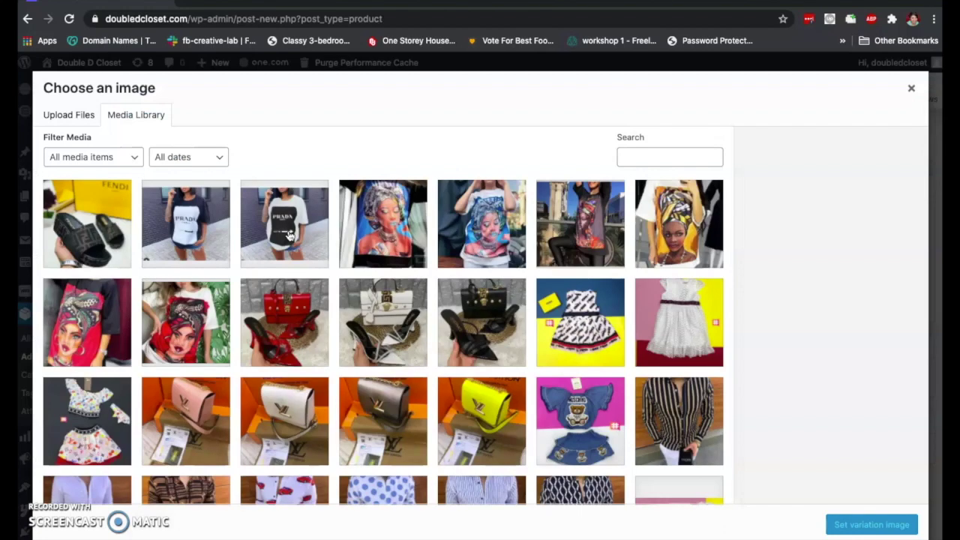
left_click(278, 317)
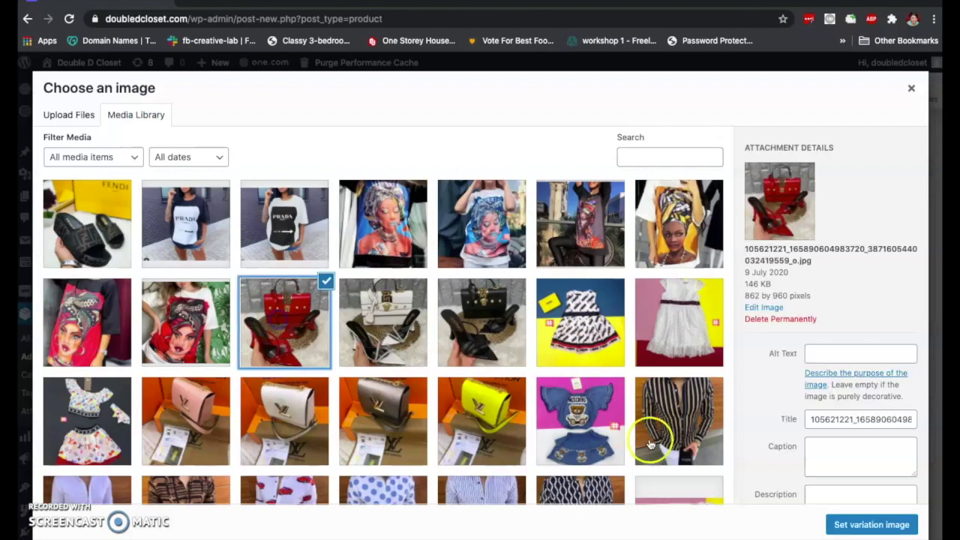
left_click(833, 524)
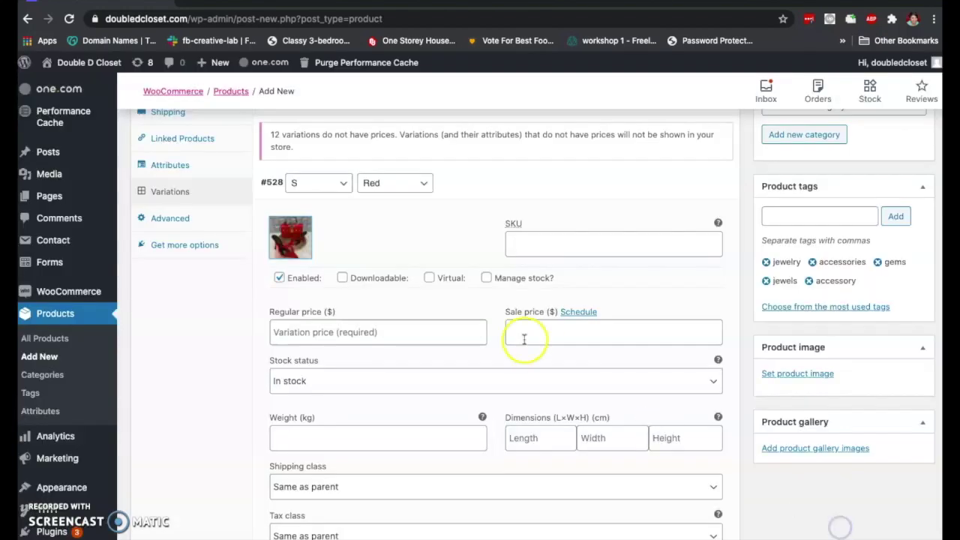
Step: Examine the S / Red variation's SKU, price, stock status and shipping class fields without changing them
left_click(516, 247)
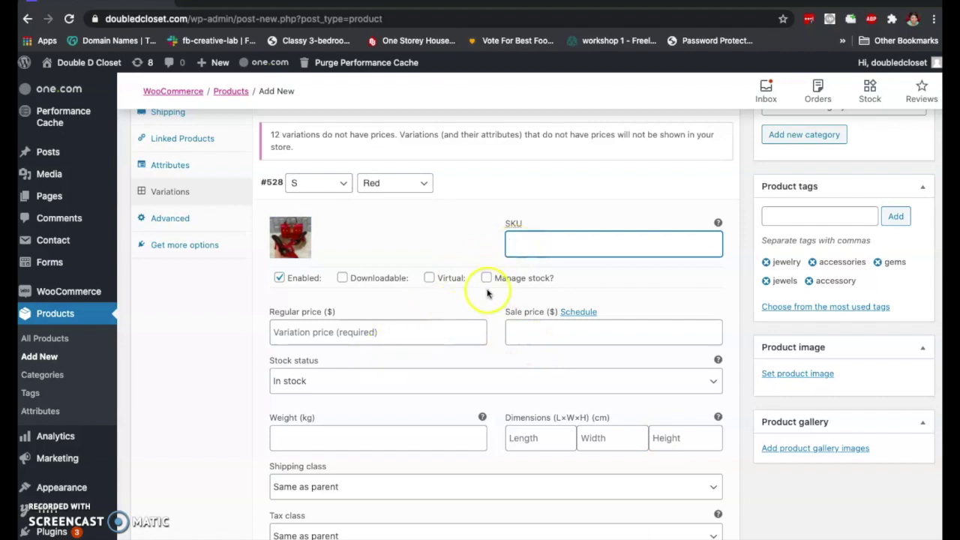
left_click(425, 337)
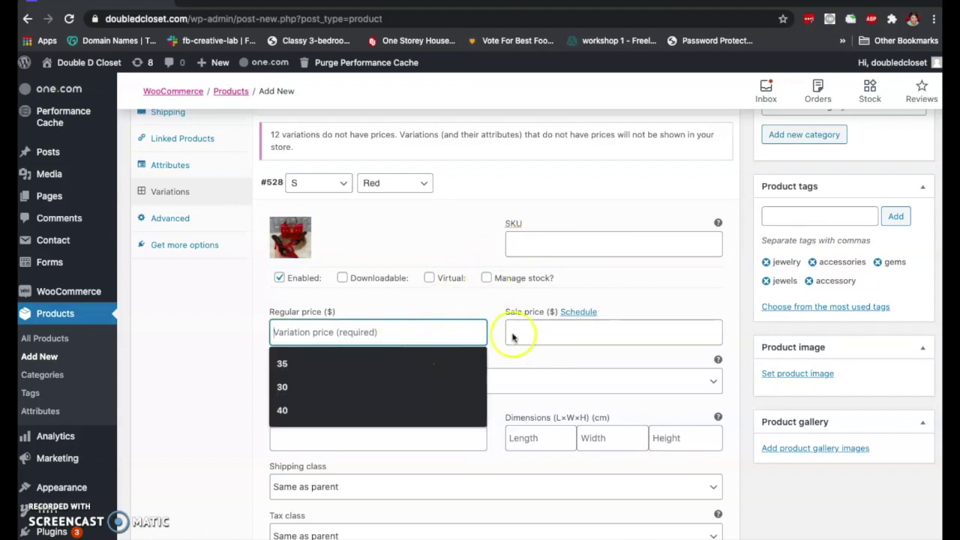
left_click(552, 333)
scroll(554, 333, "down", 2)
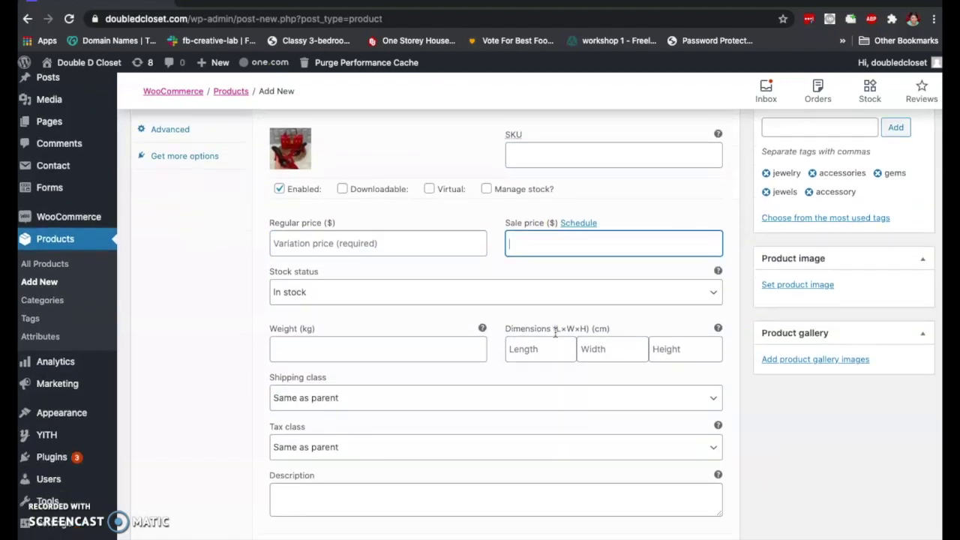
scroll(555, 332, "down", 1)
left_click(420, 227)
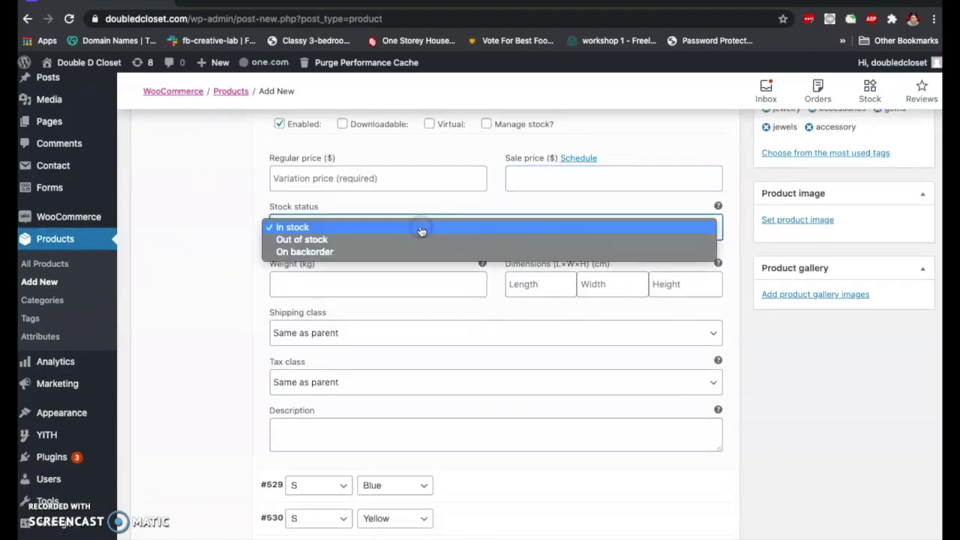
left_click(245, 264)
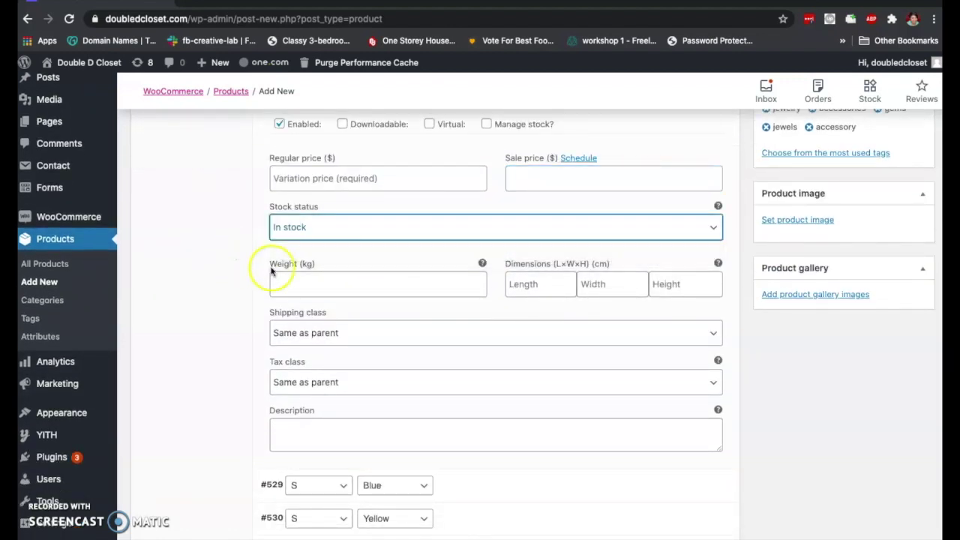
scroll(353, 287, "down", 1)
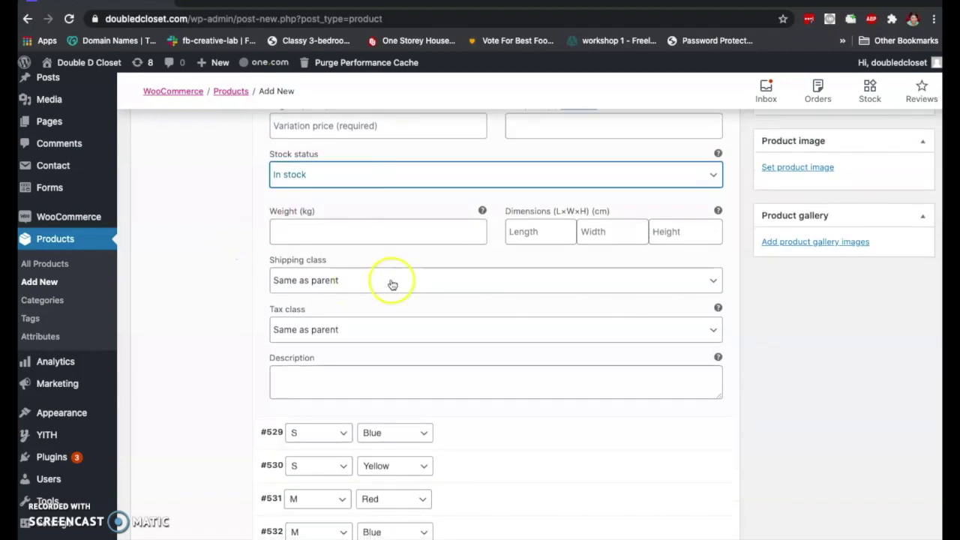
left_click(393, 285)
left_click(389, 250)
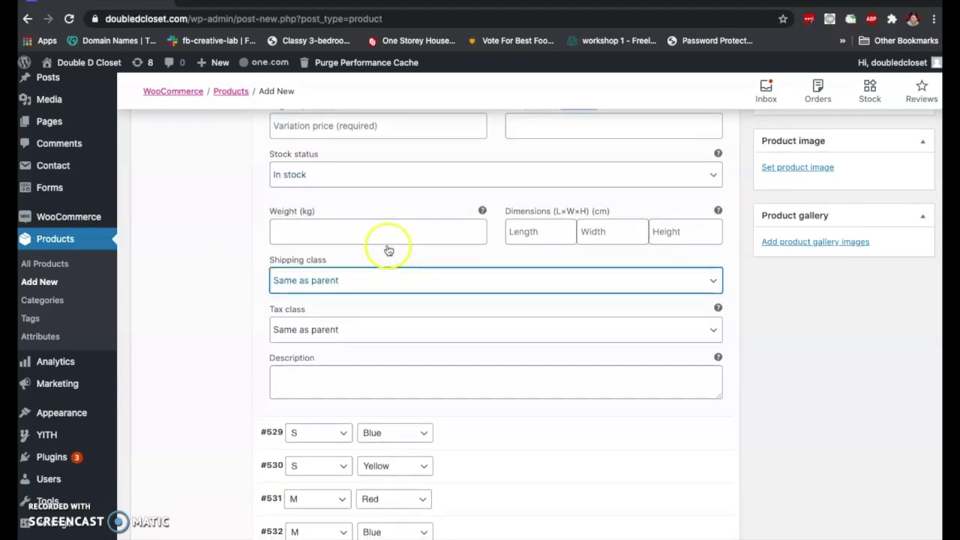
Step: Open the published product's variations, expand the S / Red variation and examine its image, price and stock fields
left_click(192, 400)
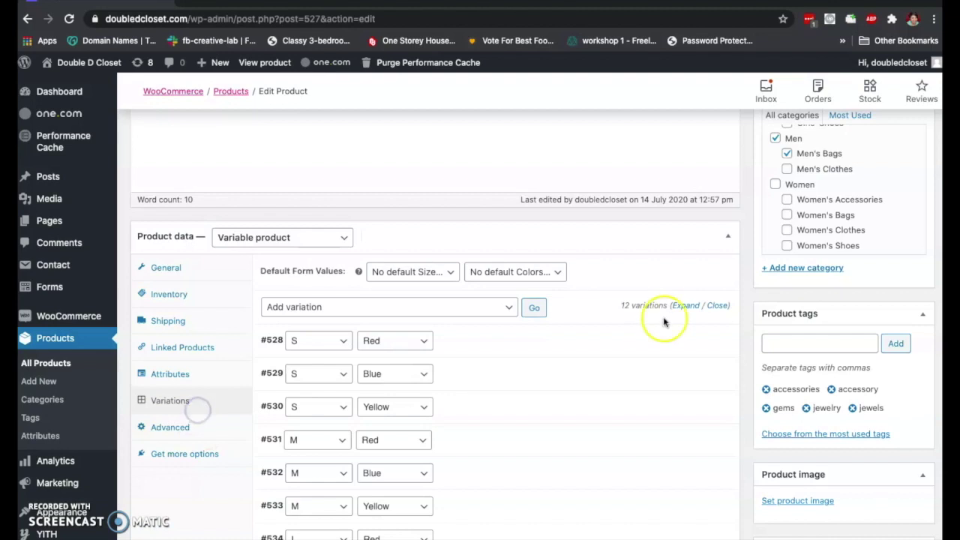
scroll(664, 322, "down", 5)
scroll(663, 319, "up", 3)
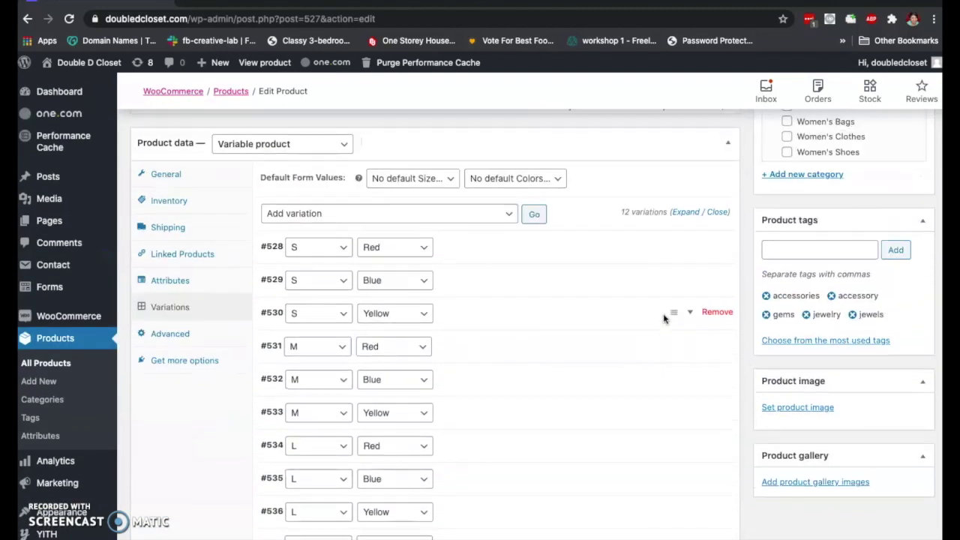
left_click(611, 247)
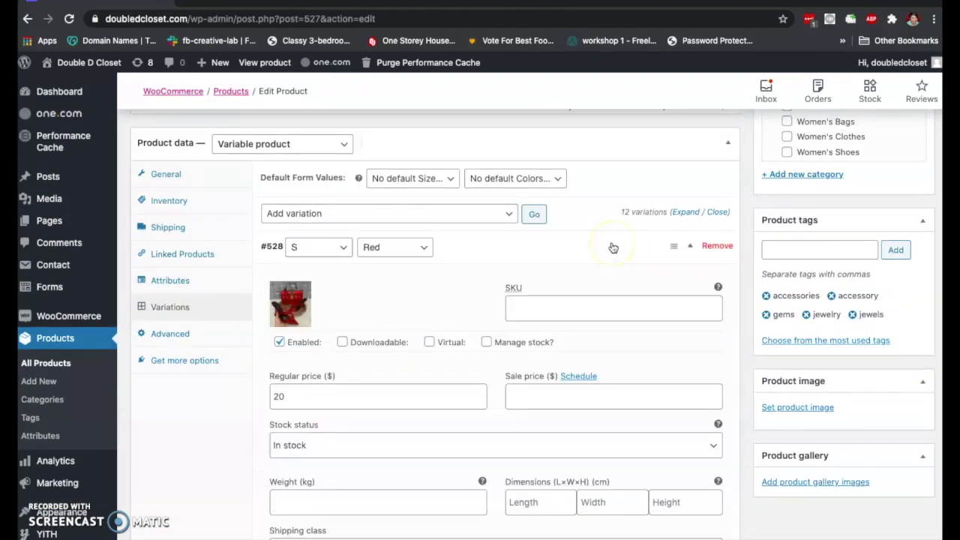
scroll(564, 420, "down", 5)
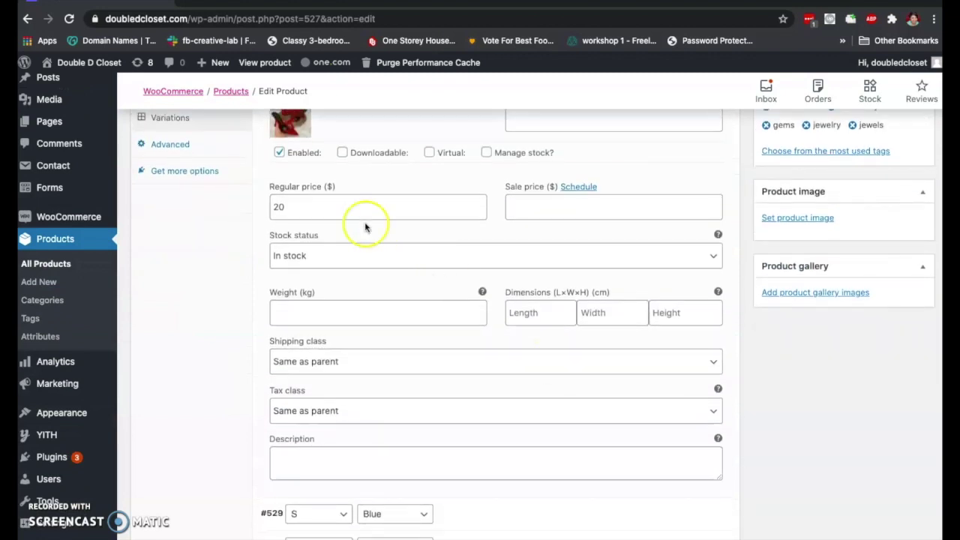
scroll(365, 227, "up", 3)
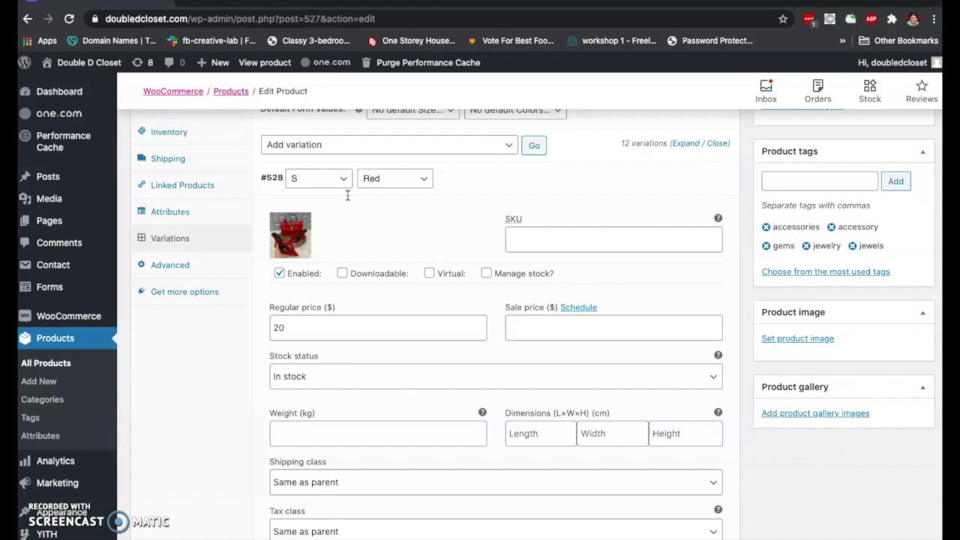
left_click(368, 243)
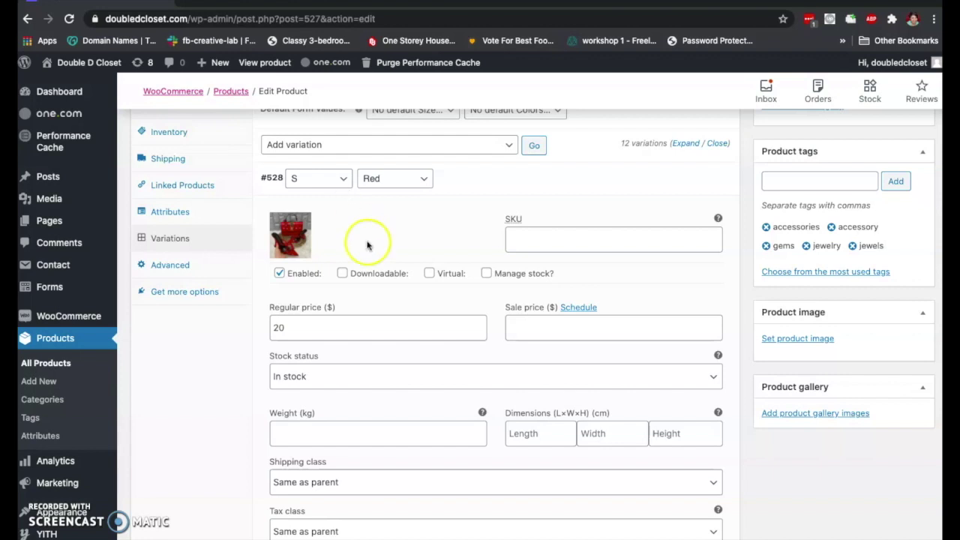
scroll(367, 243, "down", 2)
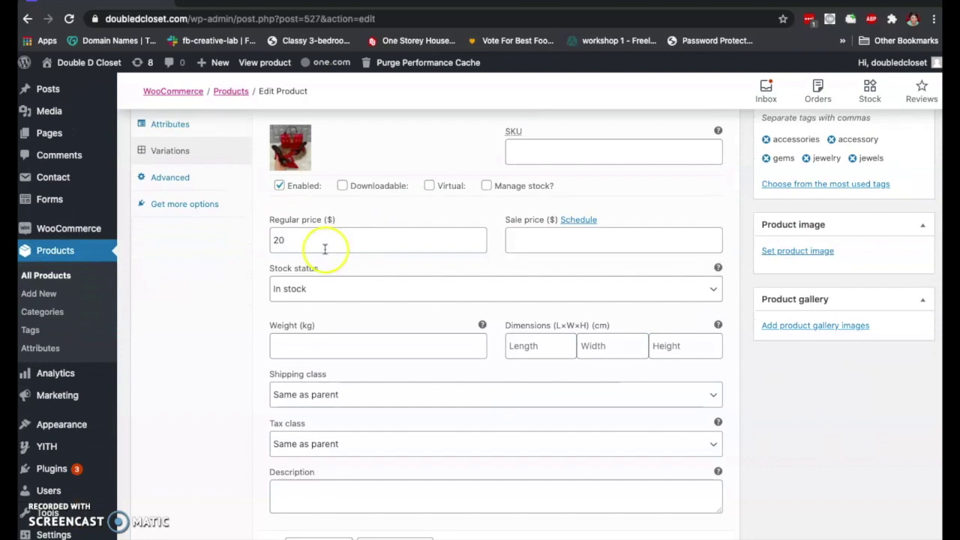
Step: Expand the S / Blue, S / Yellow, M / Red, L / Red and XL / Blue variations and compare their regular prices
scroll(322, 250, "down", 3)
left_click(491, 379)
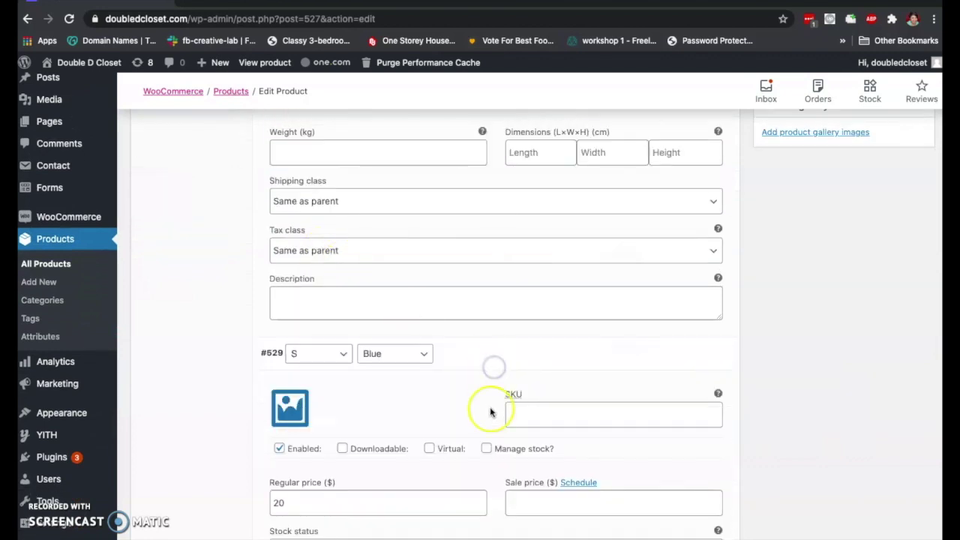
scroll(488, 409, "down", 8)
left_click(476, 276)
scroll(480, 300, "down", 6)
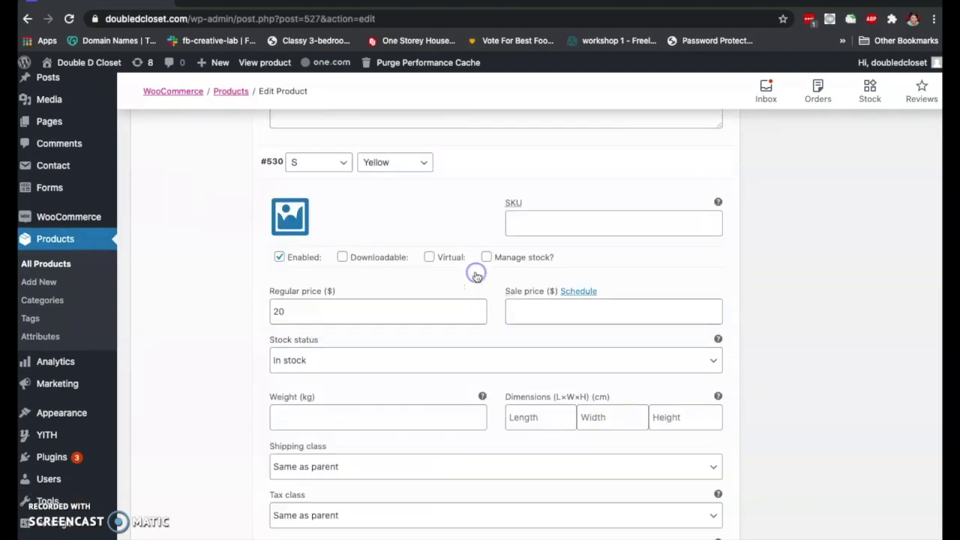
left_click(486, 398)
scroll(486, 398, "down", 5)
scroll(485, 399, "down", 5)
left_click(463, 234)
scroll(492, 312, "down", 2)
scroll(491, 312, "down", 3)
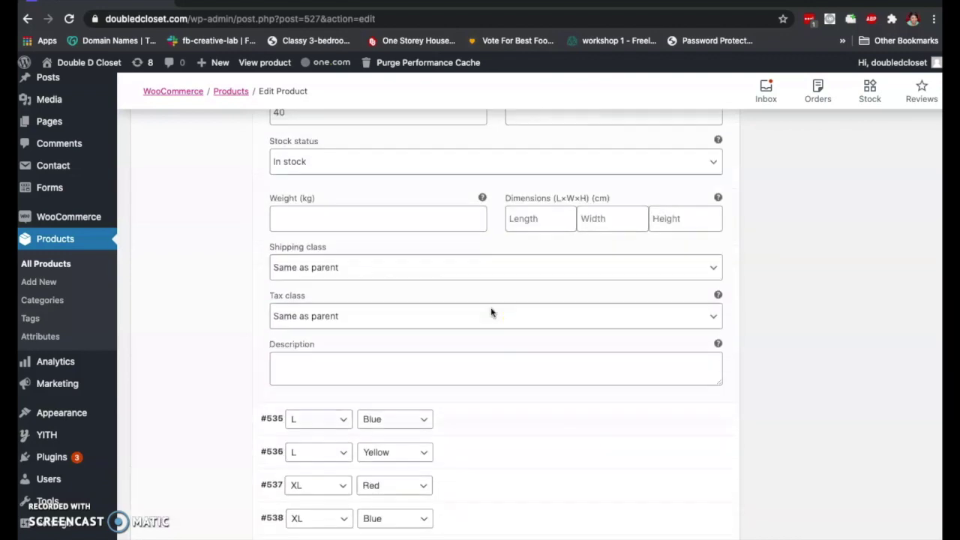
left_click(477, 409)
scroll(477, 409, "down", 3)
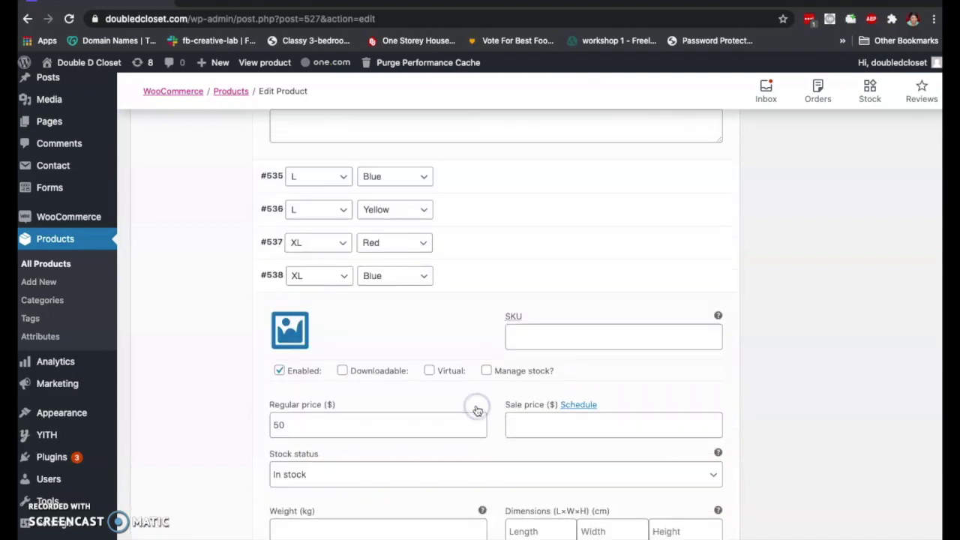
scroll(478, 410, "up", 8)
scroll(477, 411, "up", 15)
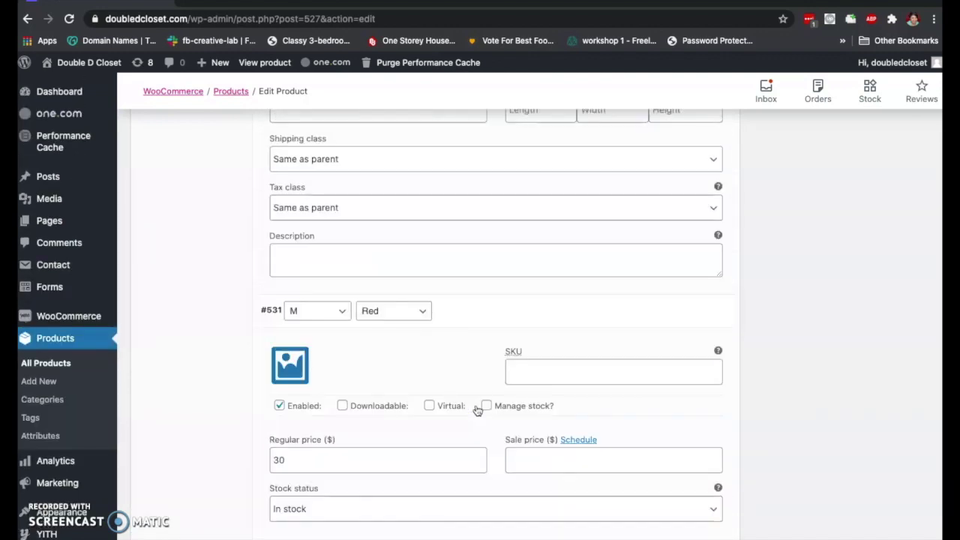
Step: Check the image options of the S / Blue variation in the media library without choosing a picture
scroll(477, 411, "down", 10)
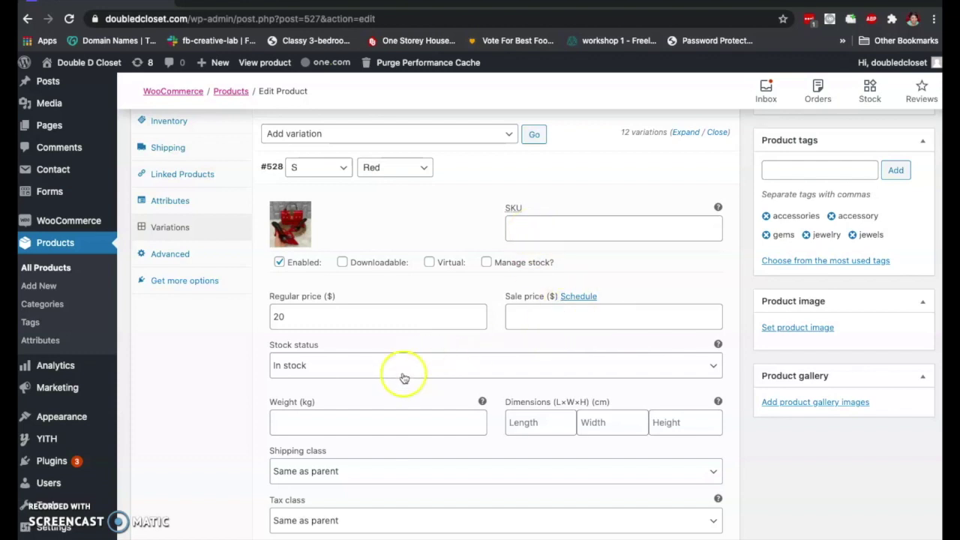
scroll(401, 379, "down", 3)
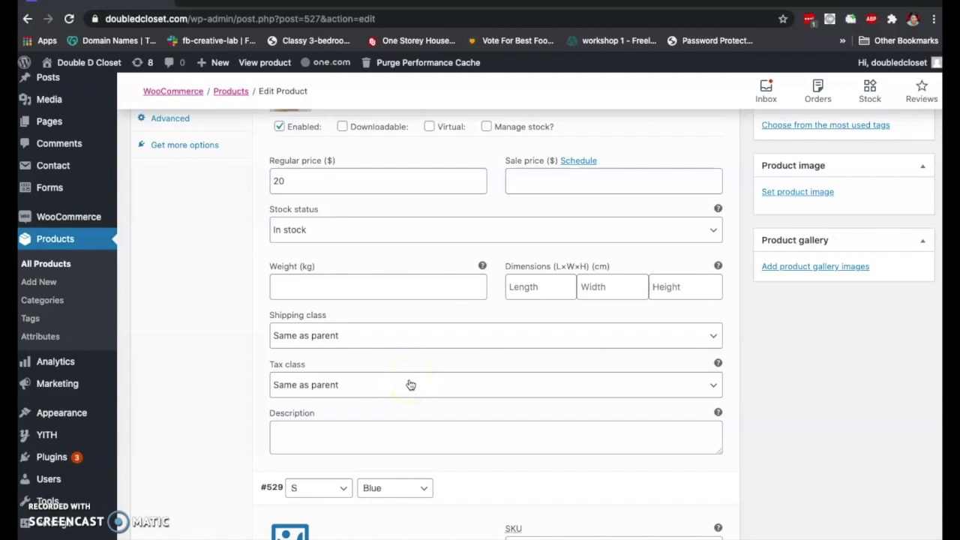
scroll(412, 437, "down", 3)
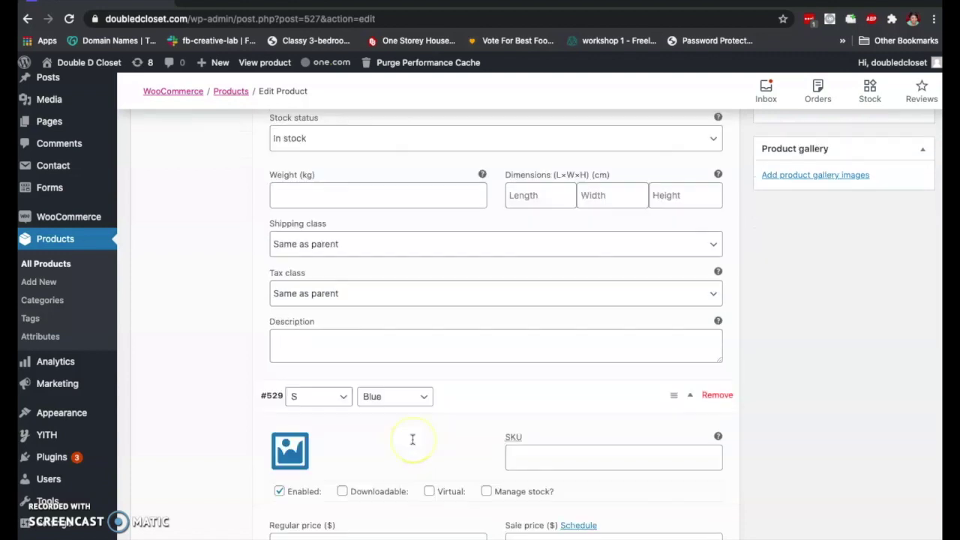
scroll(412, 439, "up", 1)
left_click(290, 447)
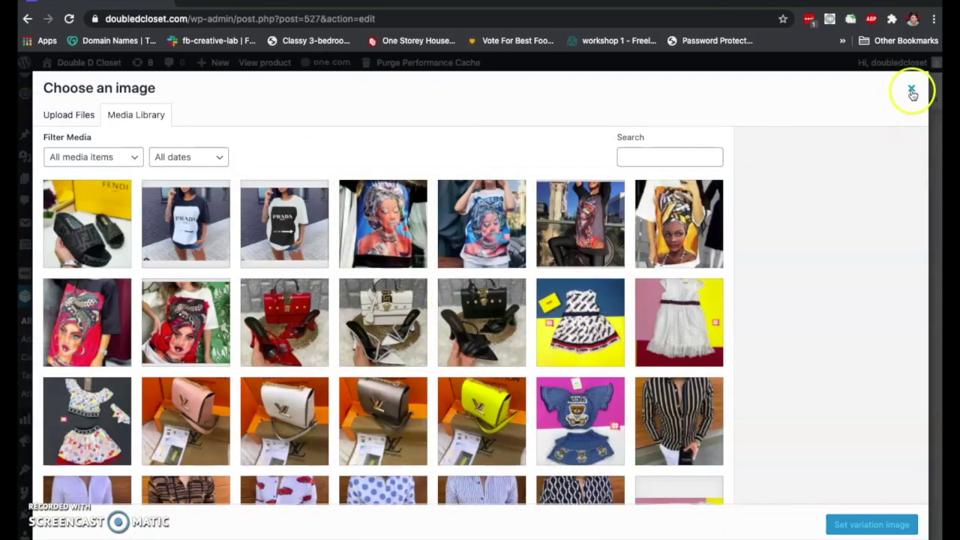
left_click(912, 87)
Step: Save the variation changes and update Sample Product
scroll(330, 390, "down", 15)
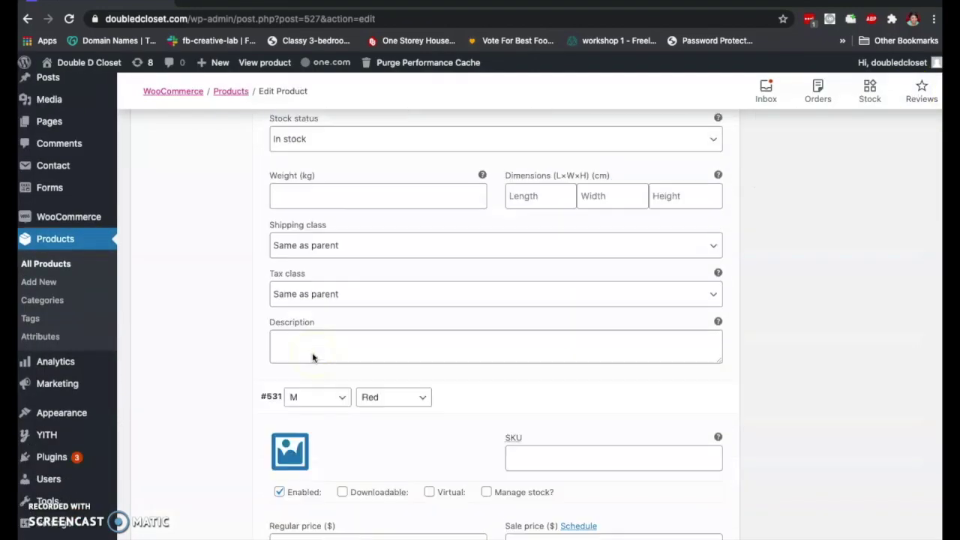
scroll(312, 358, "down", 15)
left_click(291, 330)
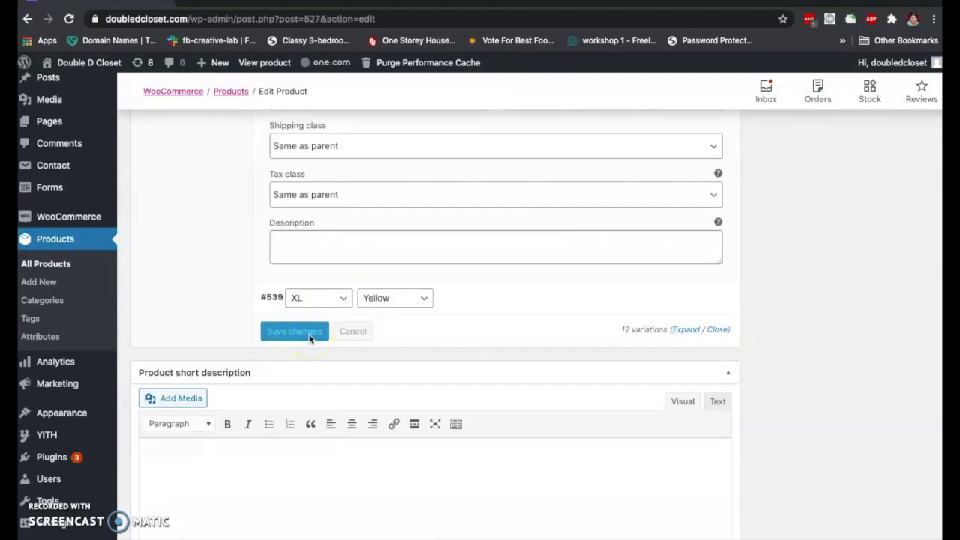
scroll(705, 241, "up", 20)
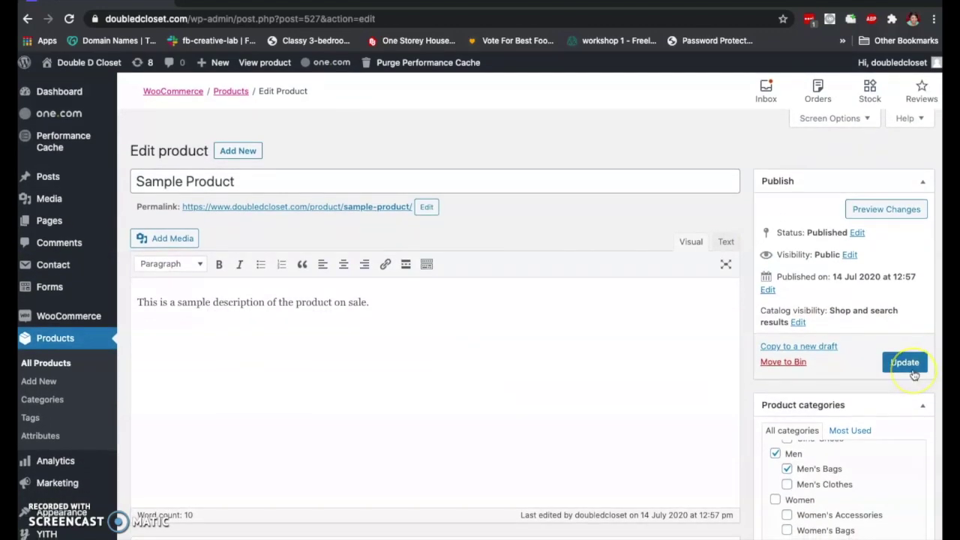
left_click(913, 368)
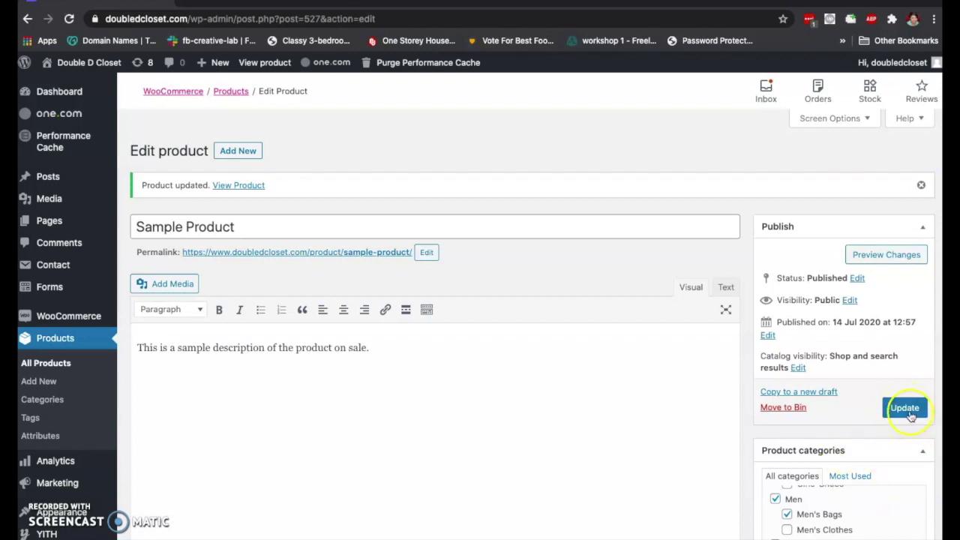
Step: Open the updated product's storefront page, leaving the editor, and review its price range and variation options
right_click(234, 188)
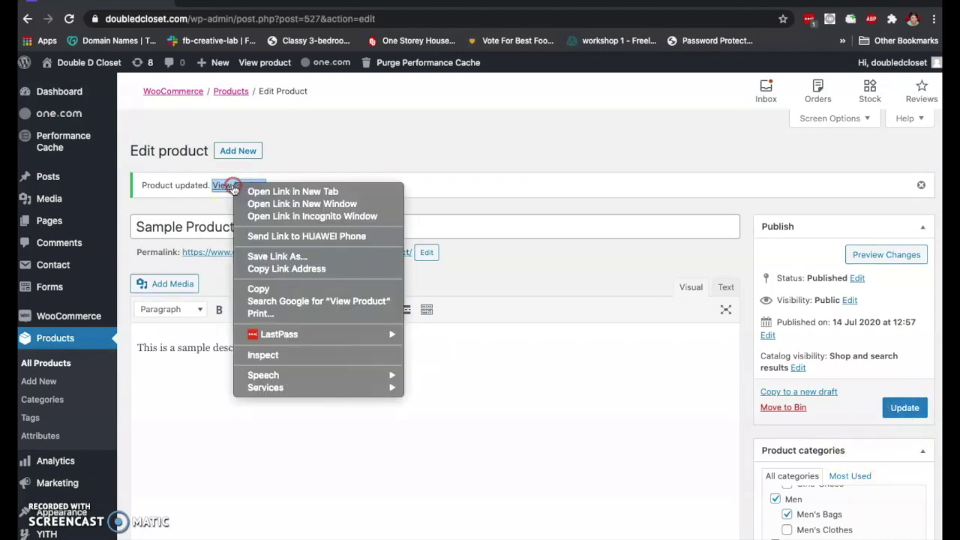
left_click(234, 187)
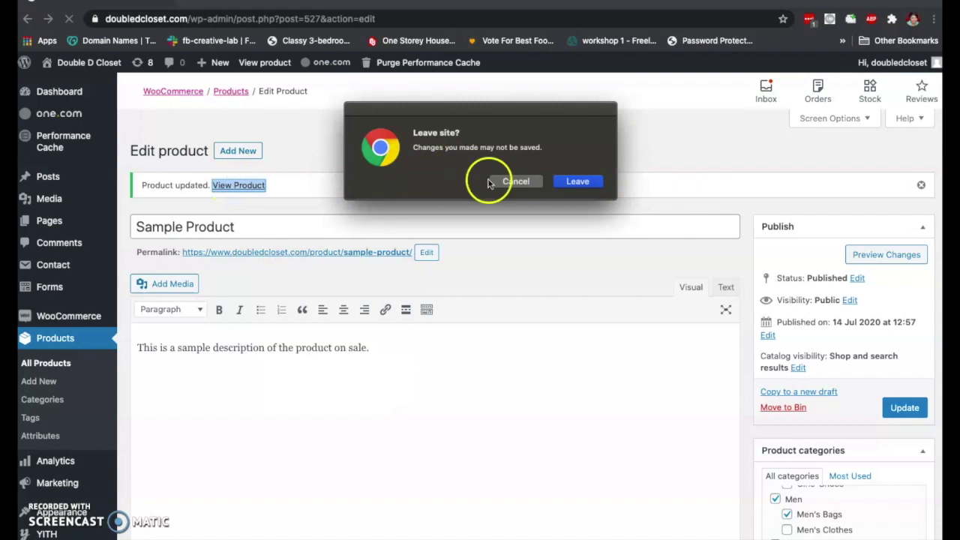
key("Return")
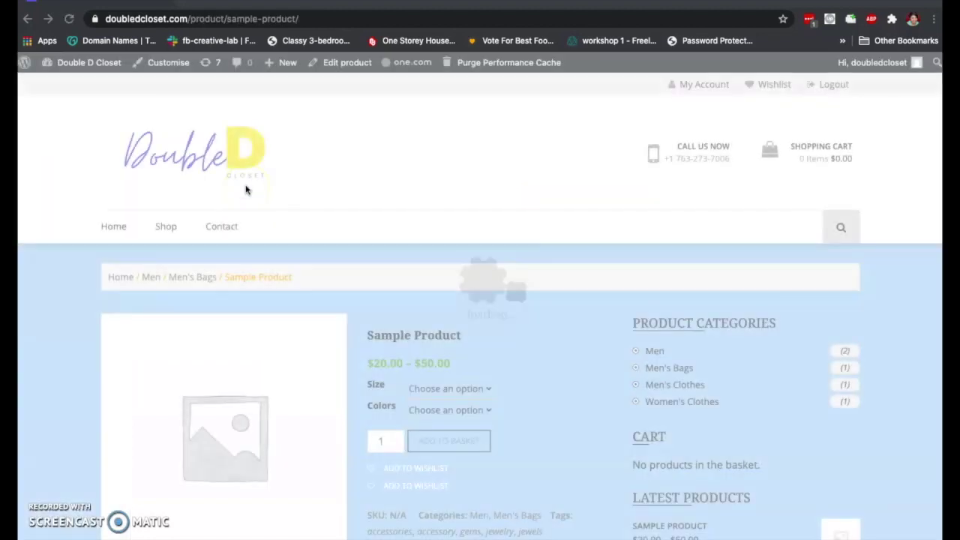
scroll(246, 190, "down", 3)
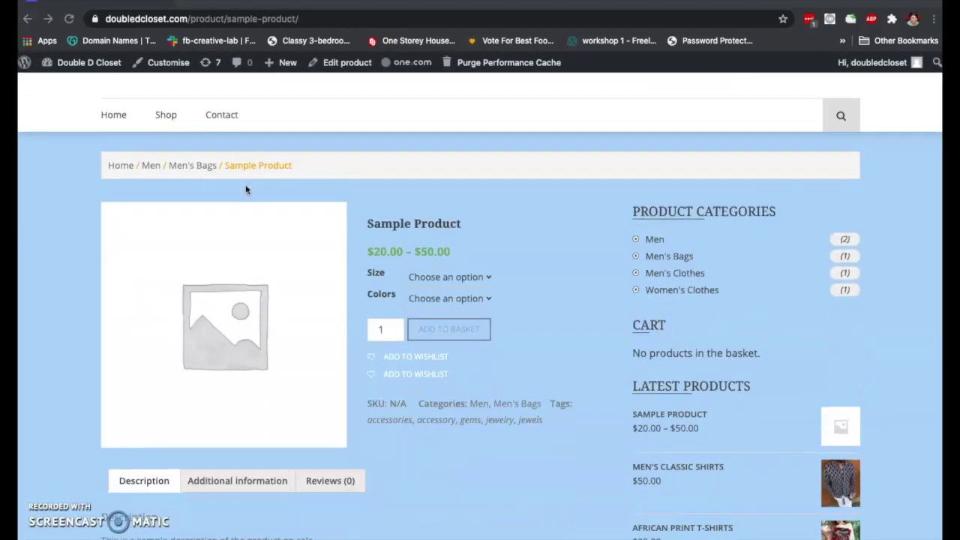
scroll(246, 190, "down", 2)
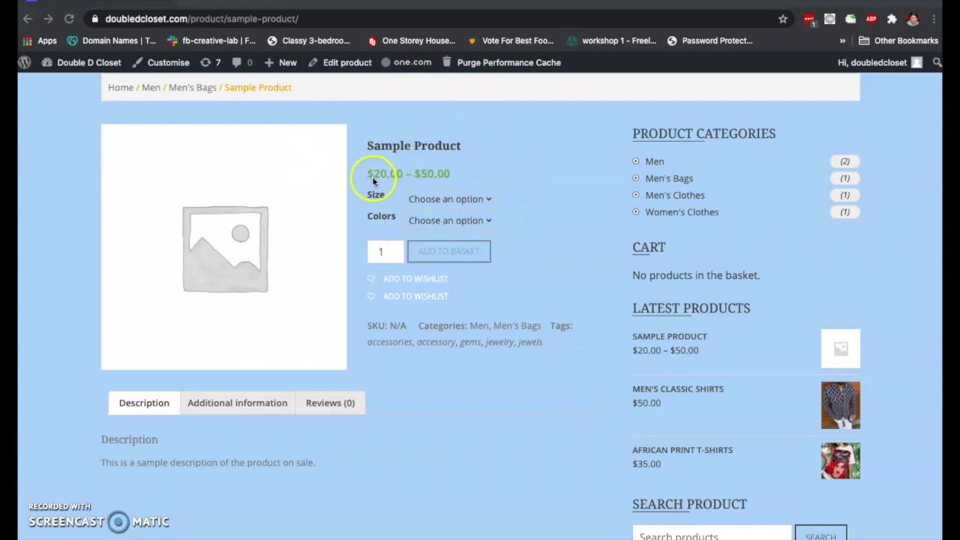
Step: Choose size S and color Blue for Sample Product on the storefront page
left_click(440, 199)
left_click(435, 210)
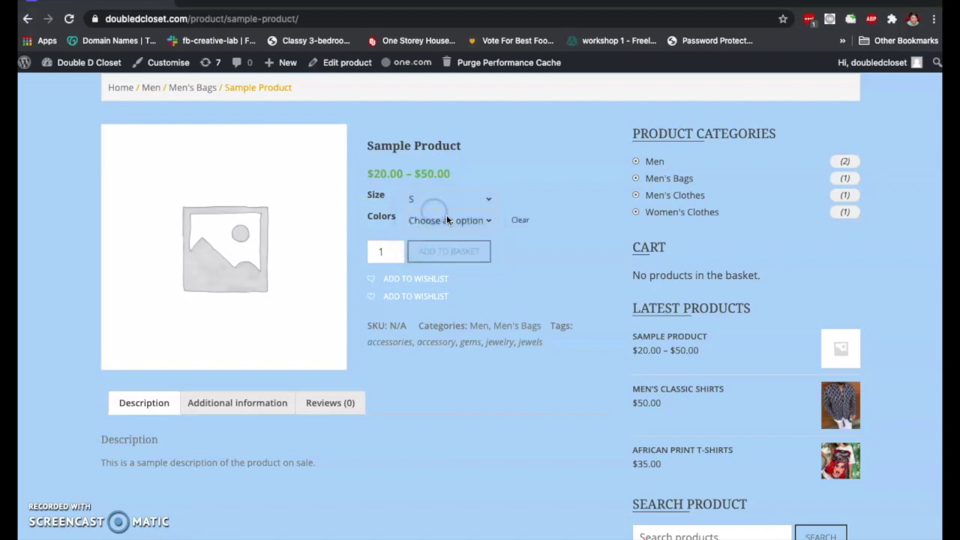
left_click(447, 219)
left_click(444, 242)
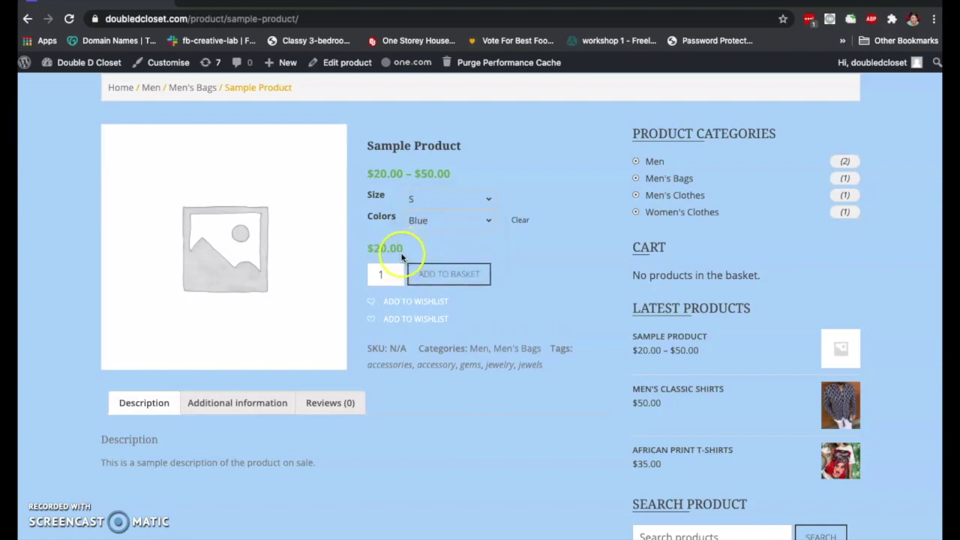
Step: Switch the product's size to M, L and finally XL, keeping Blue, to compare the variation prices
left_click(437, 201)
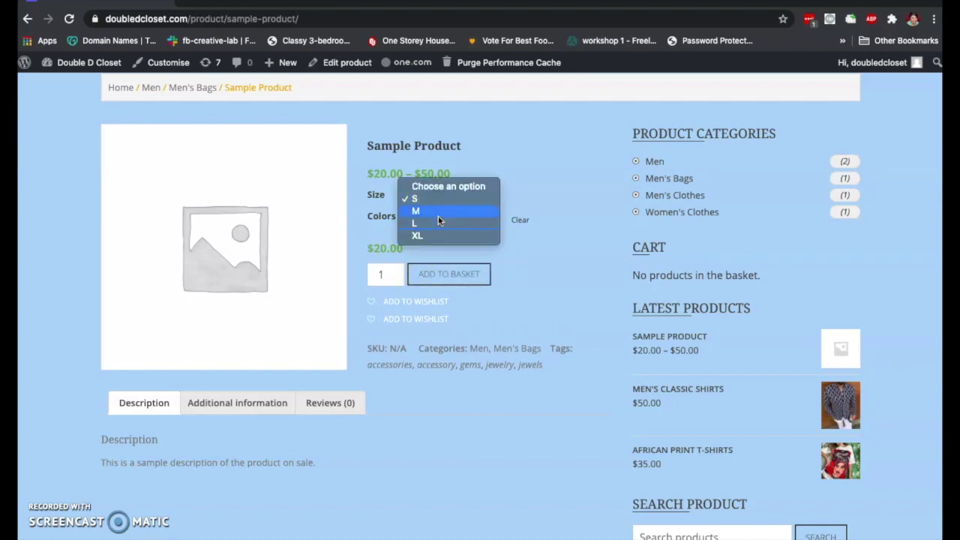
left_click(439, 213)
left_click(464, 194)
left_click(450, 210)
left_click(445, 203)
left_click(435, 211)
Step: Set the quantity of the XL / Blue variation to 10
double_click(389, 276)
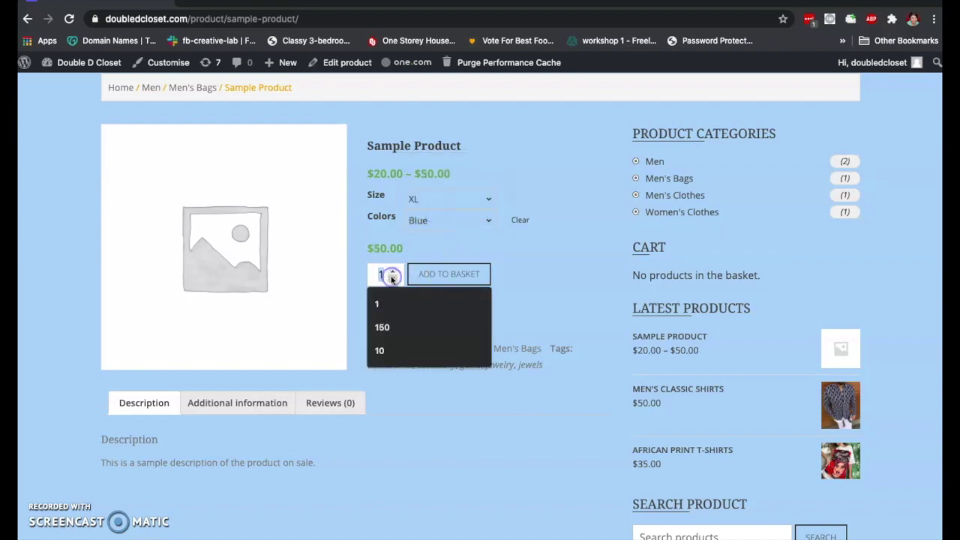
left_click(391, 275)
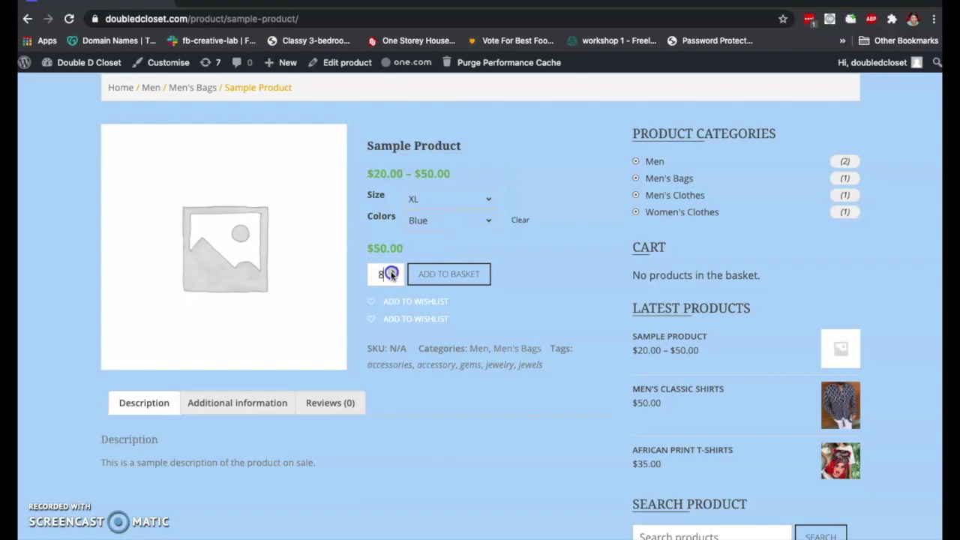
left_click(391, 273)
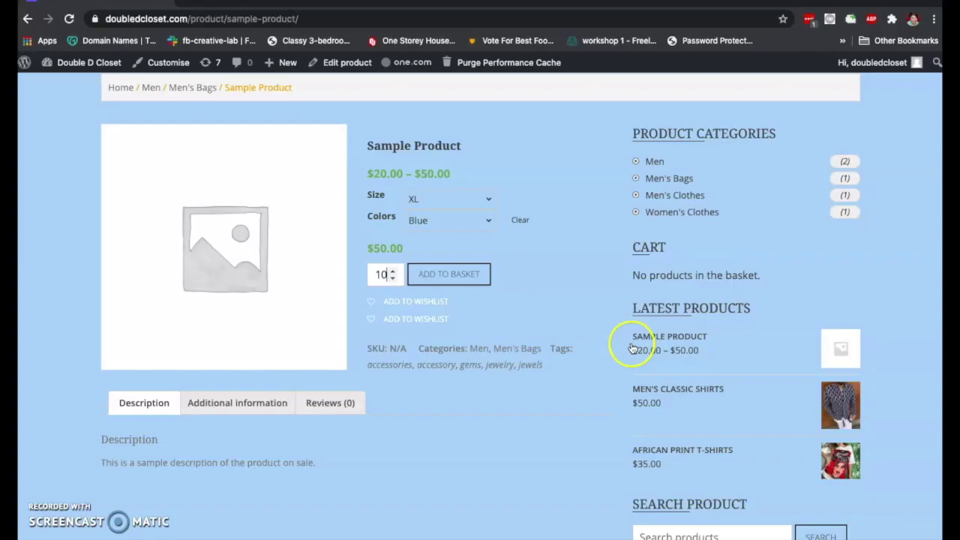
Step: Review the product's description, additional information and reviews sections
scroll(342, 349, "up", 3)
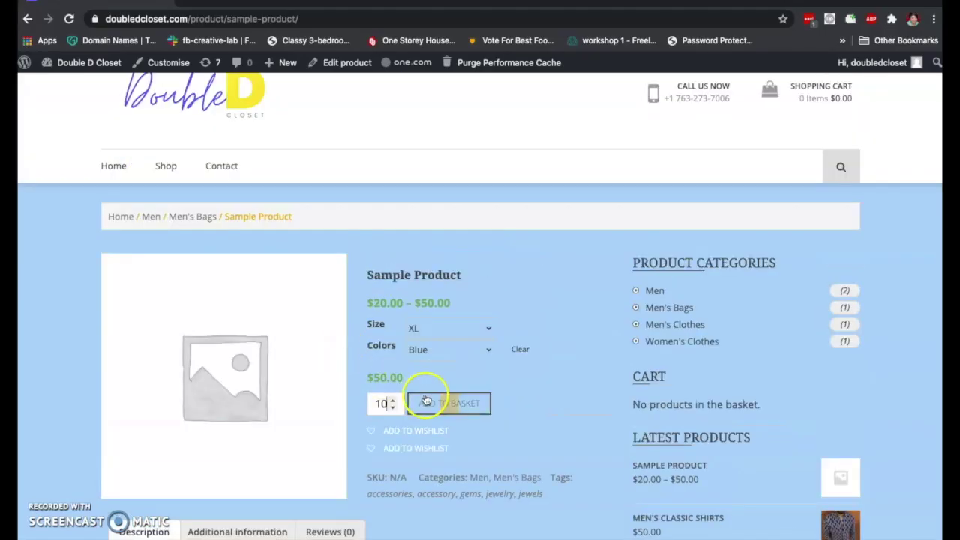
scroll(208, 337, "down", 2)
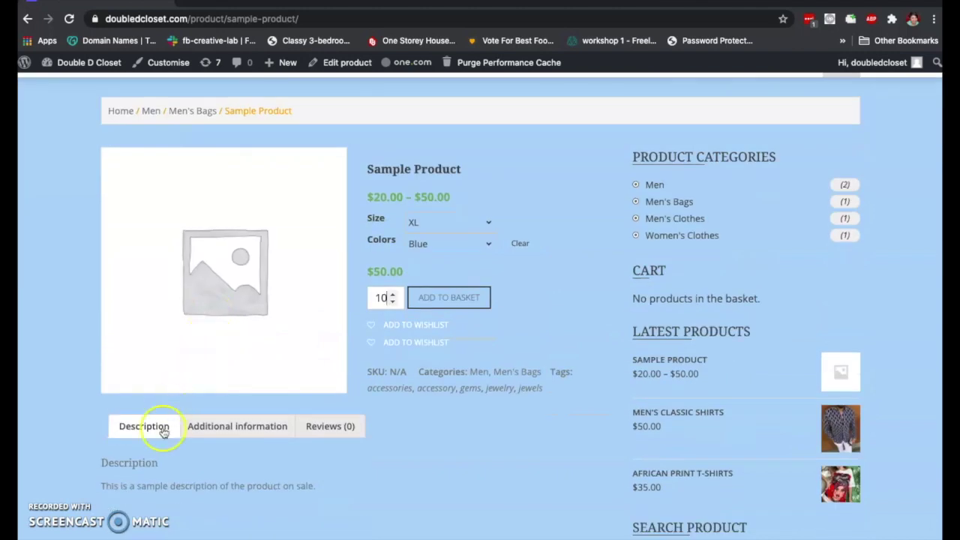
scroll(160, 462, "down", 1)
left_click(247, 384)
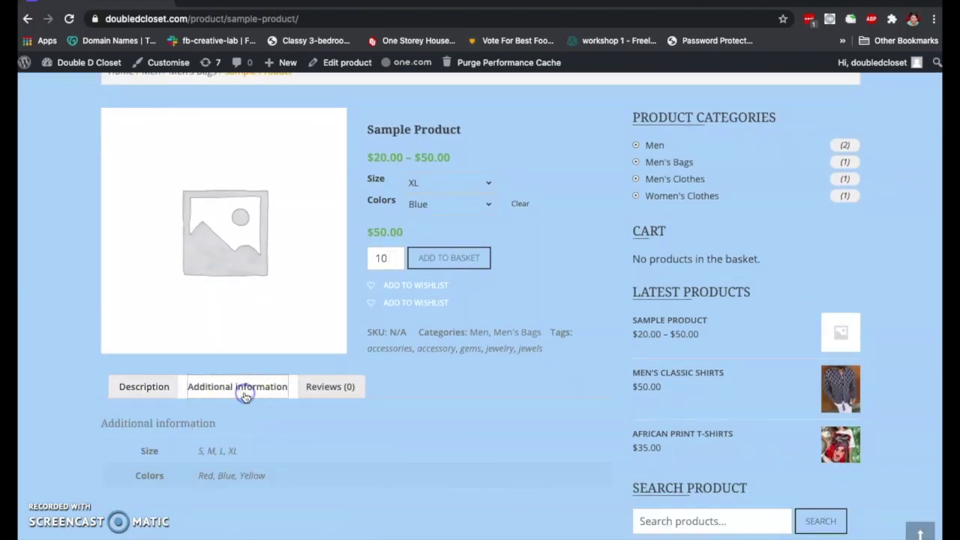
scroll(246, 394, "down", 2)
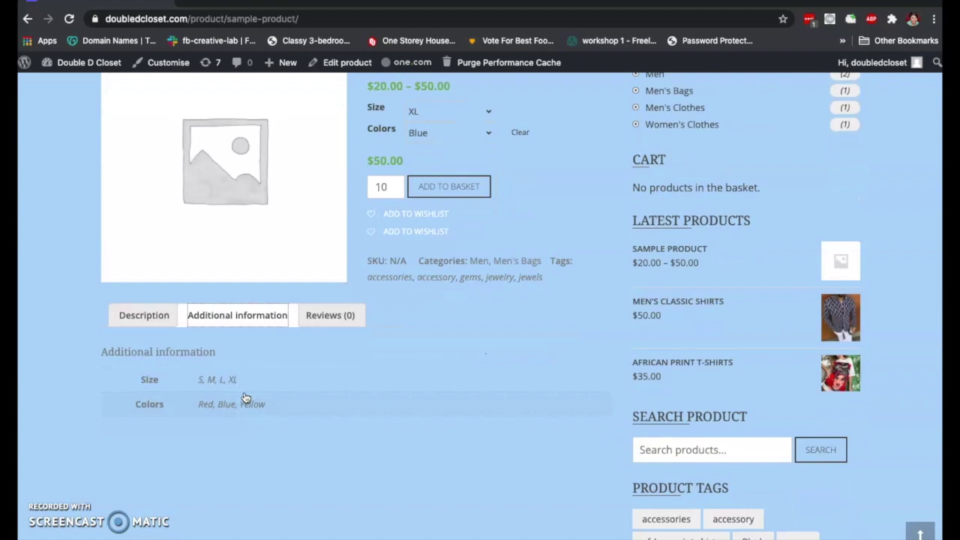
left_click(267, 422)
left_click(319, 316)
scroll(323, 382, "down", 2)
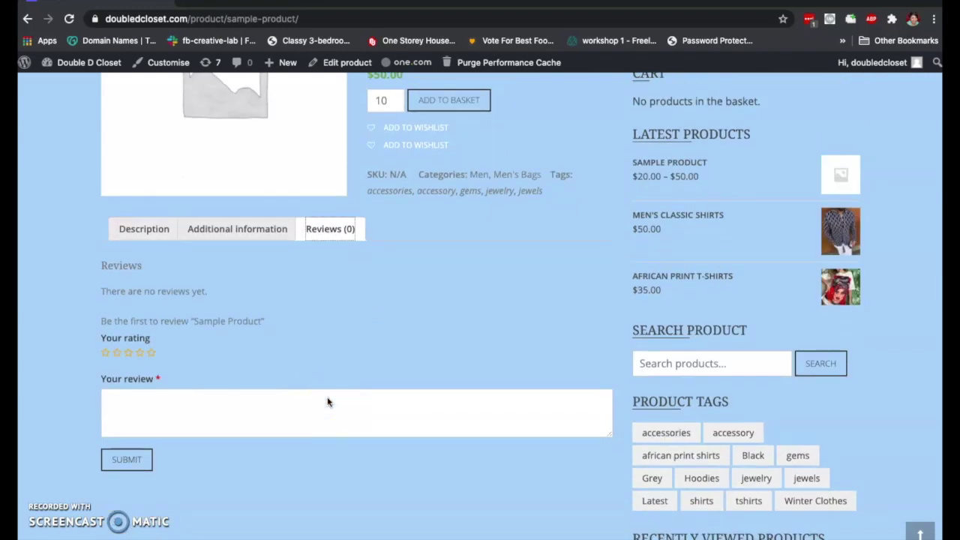
Step: Select a five-star rating in the product's review form and look over the rest of the product page
left_click(150, 353)
scroll(316, 363, "down", 2)
scroll(316, 362, "up", 1)
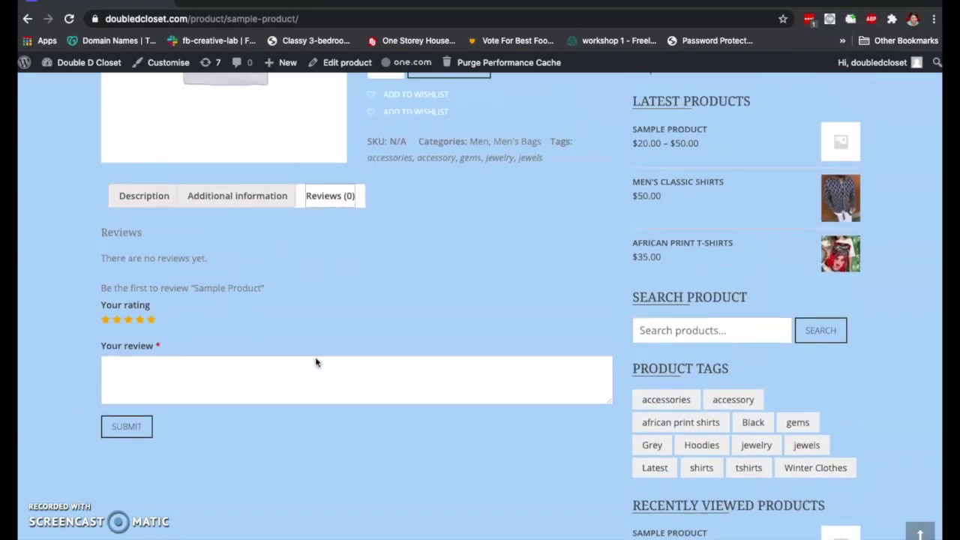
scroll(311, 345, "down", 4)
scroll(307, 325, "up", 9)
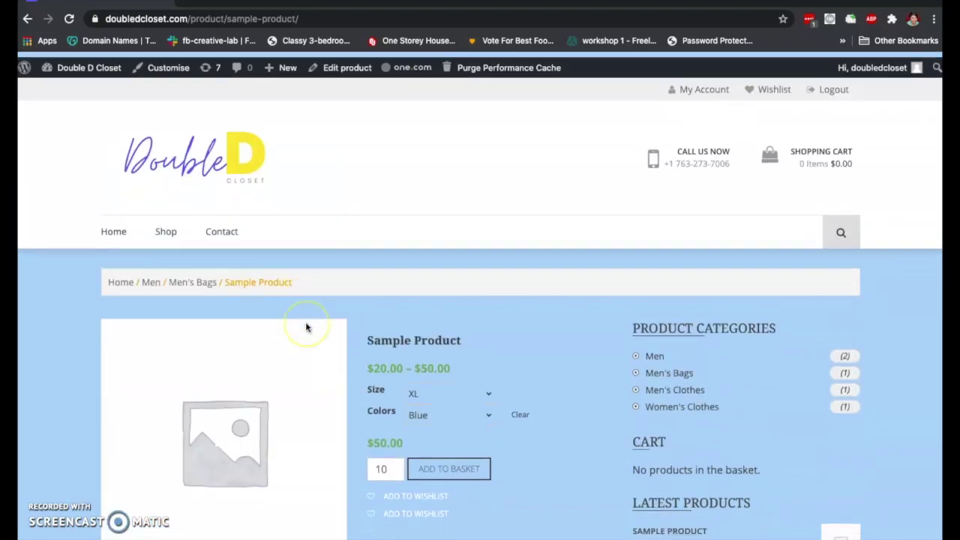
scroll(305, 327, "down", 1)
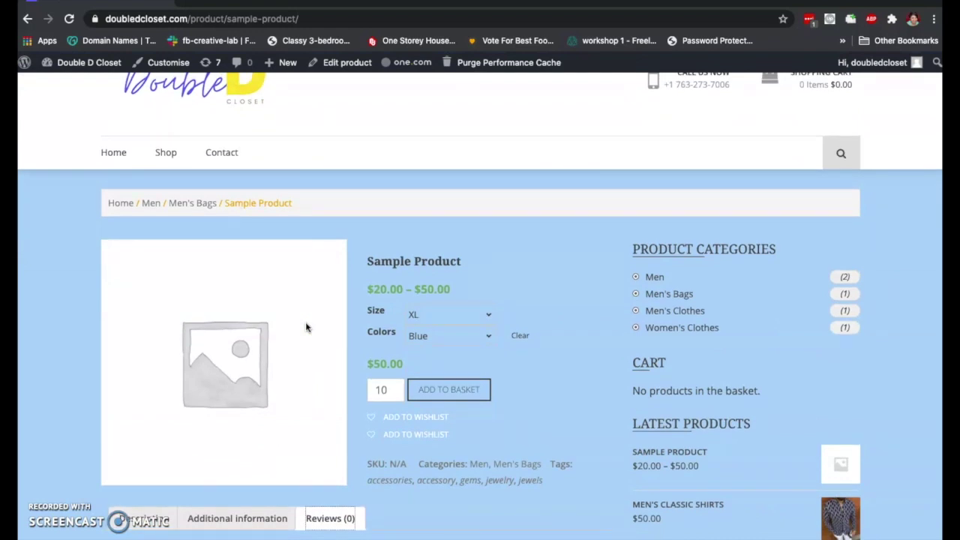
scroll(306, 332, "up", 1)
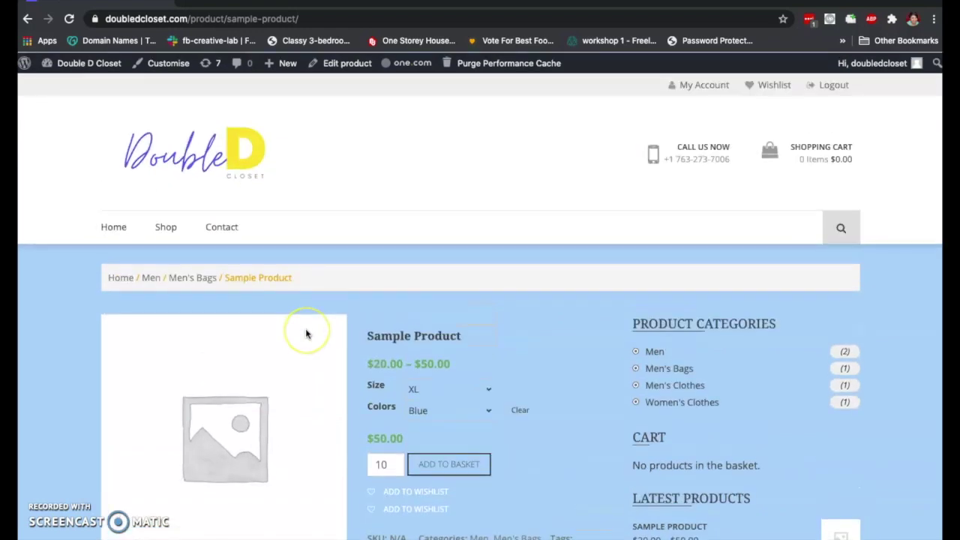